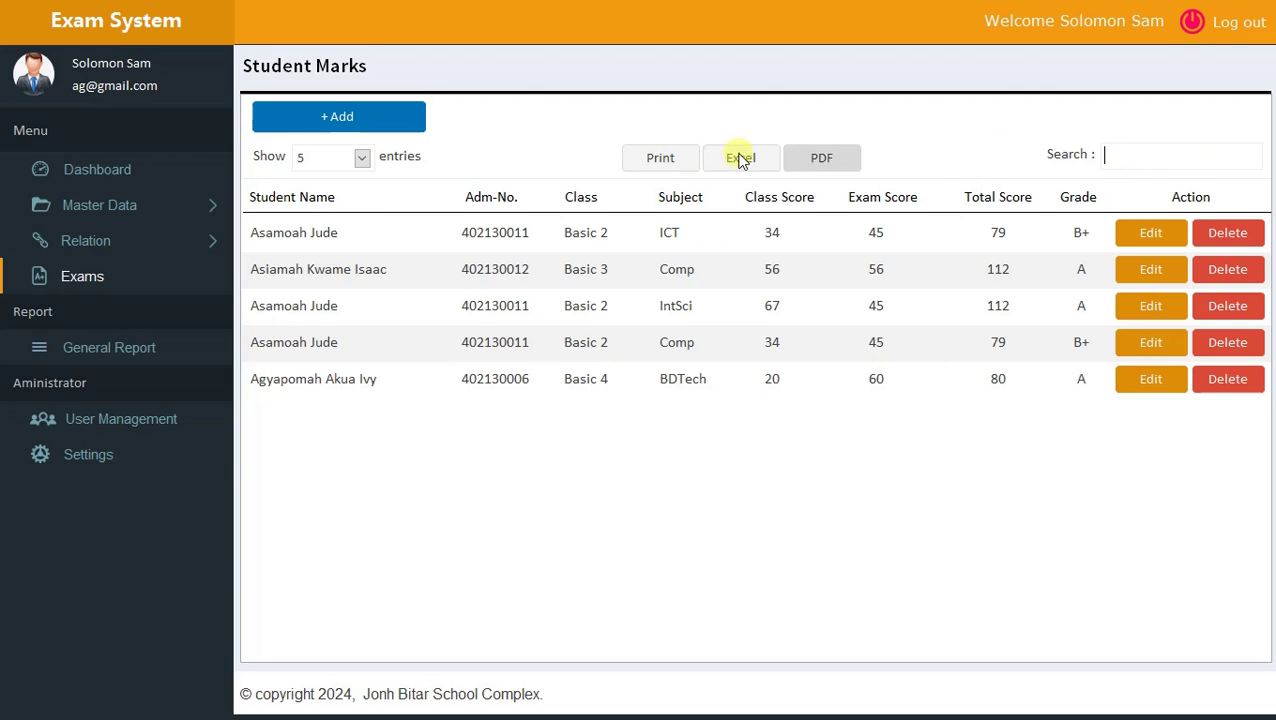
# Start a new marks entry for a Basic 3 student on the Mathematics exam 567567.
pyautogui.click(358, 119)
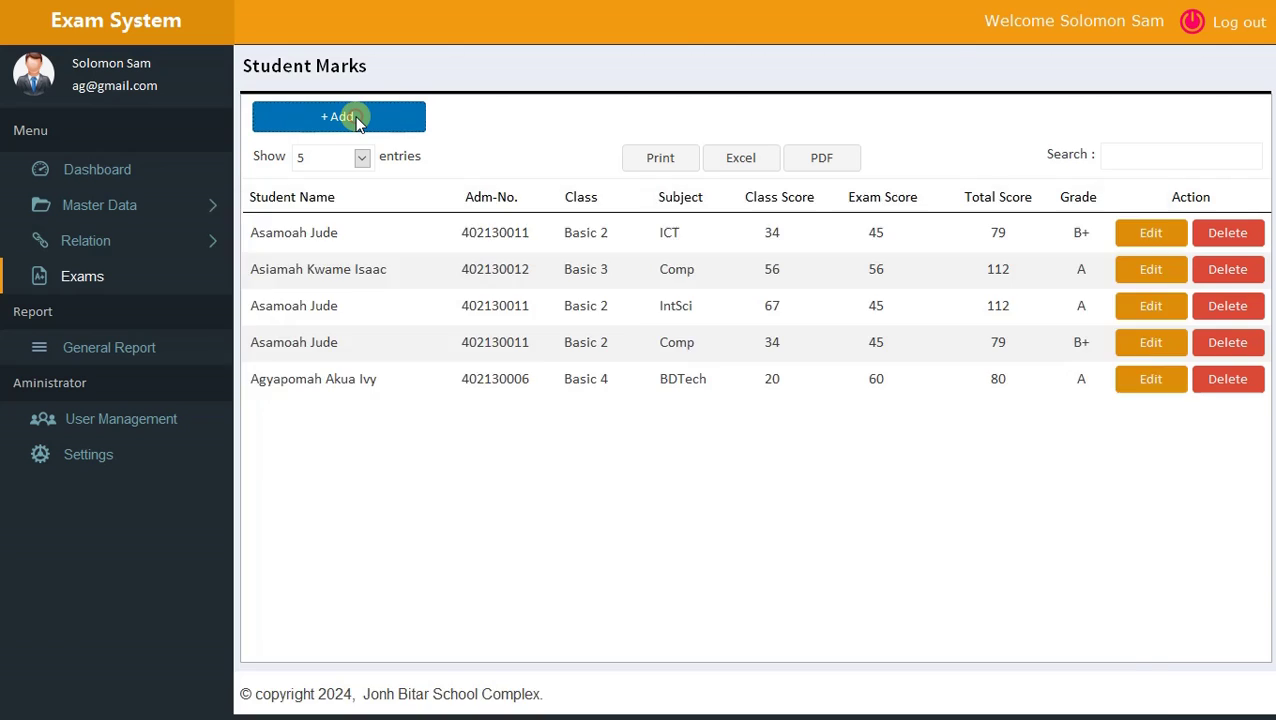
pyautogui.click(742, 210)
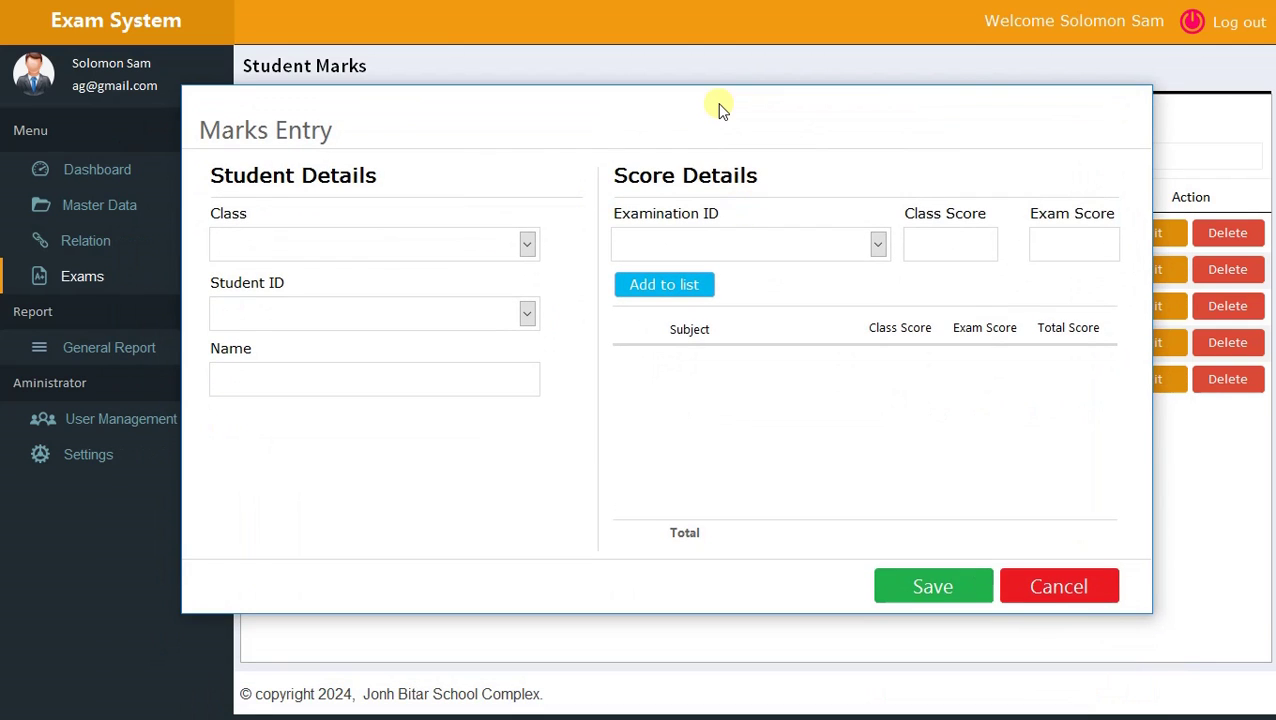
pyautogui.click(524, 244)
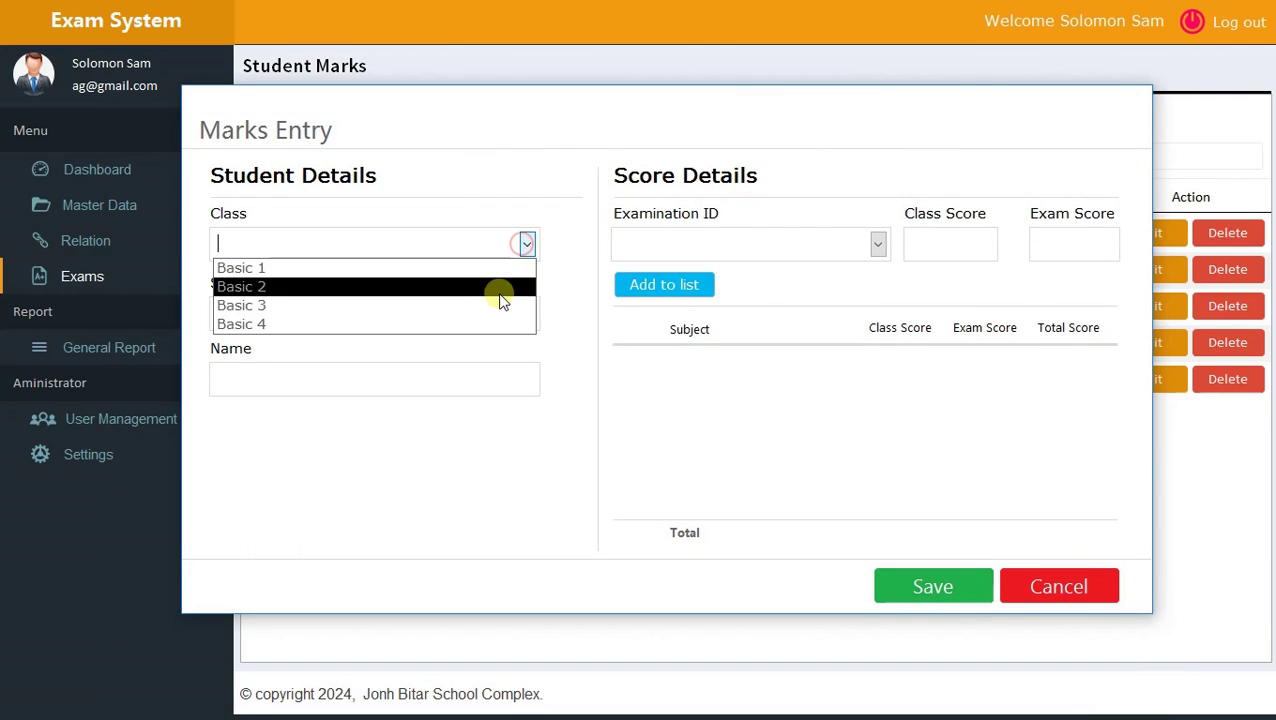
pyautogui.click(299, 308)
pyautogui.click(527, 314)
pyautogui.click(472, 335)
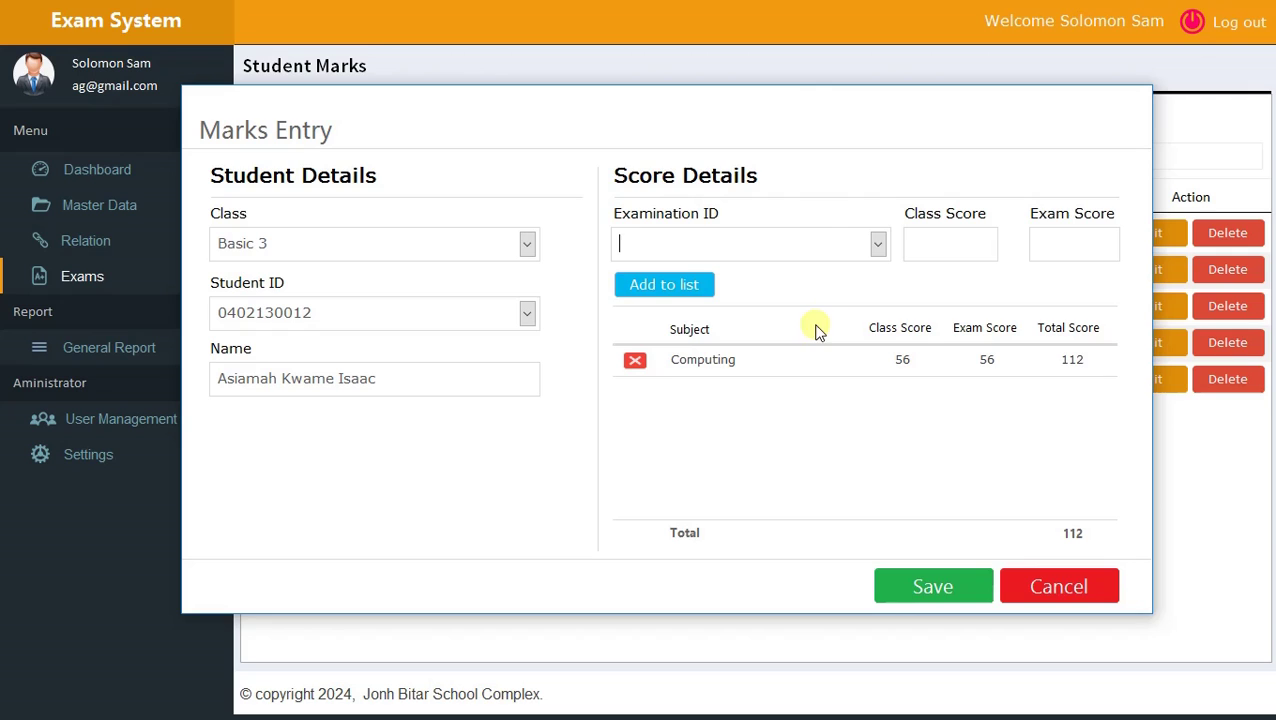
pyautogui.click(879, 246)
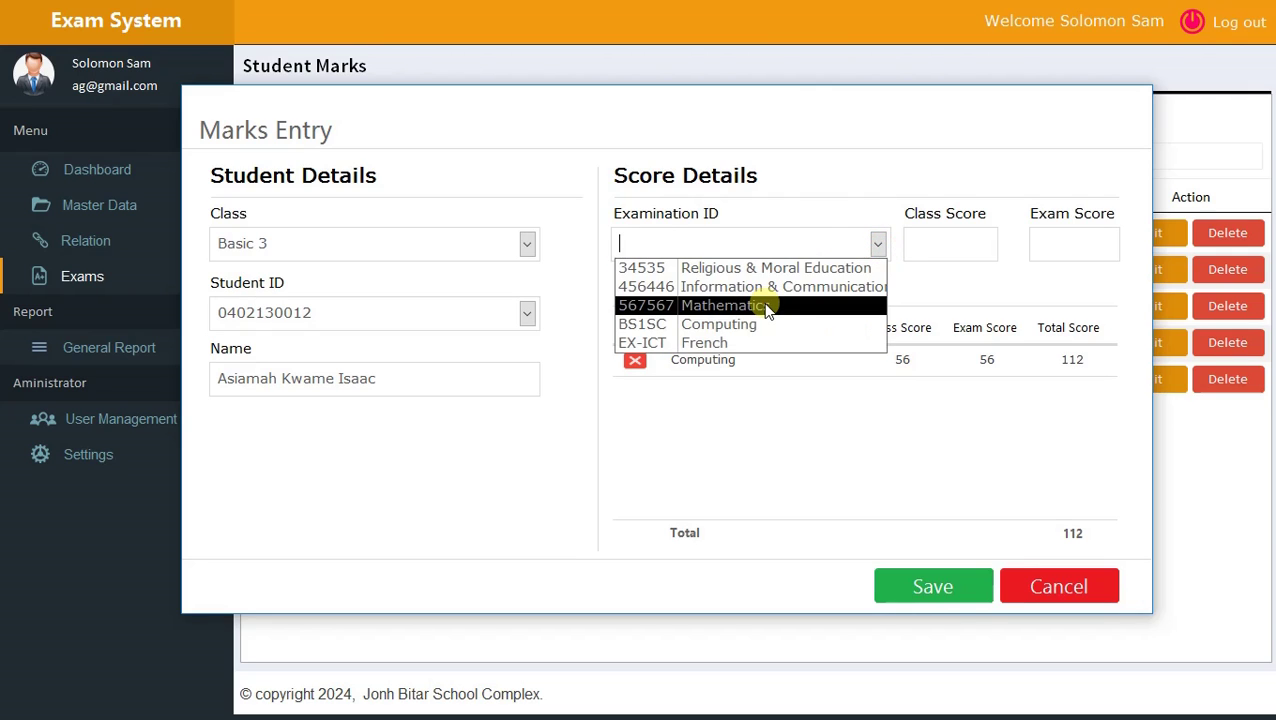
pyautogui.click(681, 306)
# Enter class score 23 and exam score 65, add them to the list, and save.
pyautogui.click(949, 242)
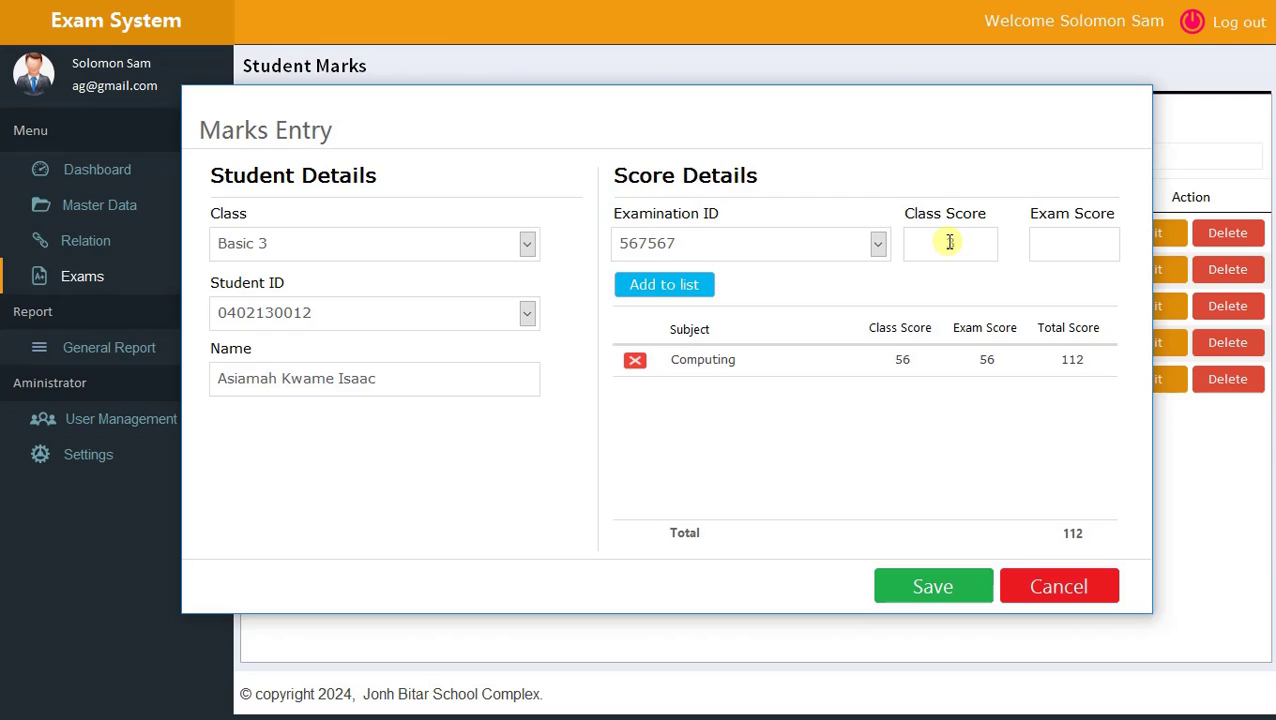
pyautogui.write('23')
pyautogui.click(1069, 242)
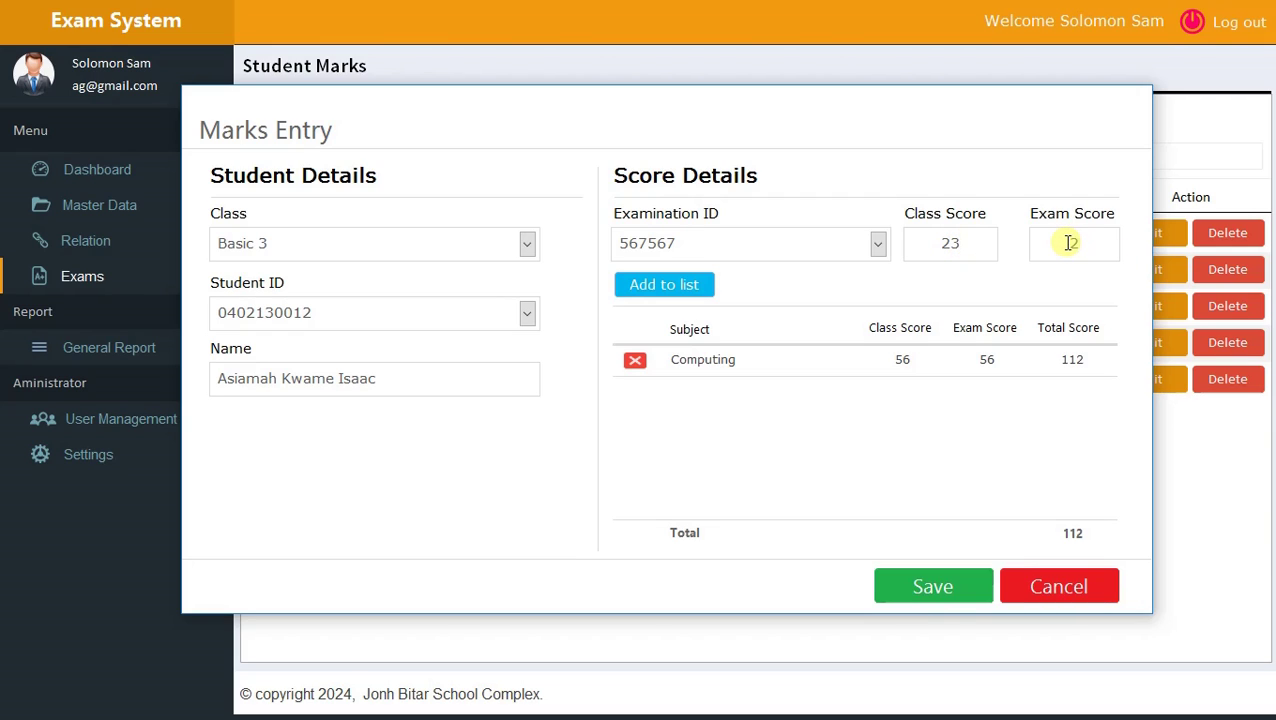
pyautogui.write('65')
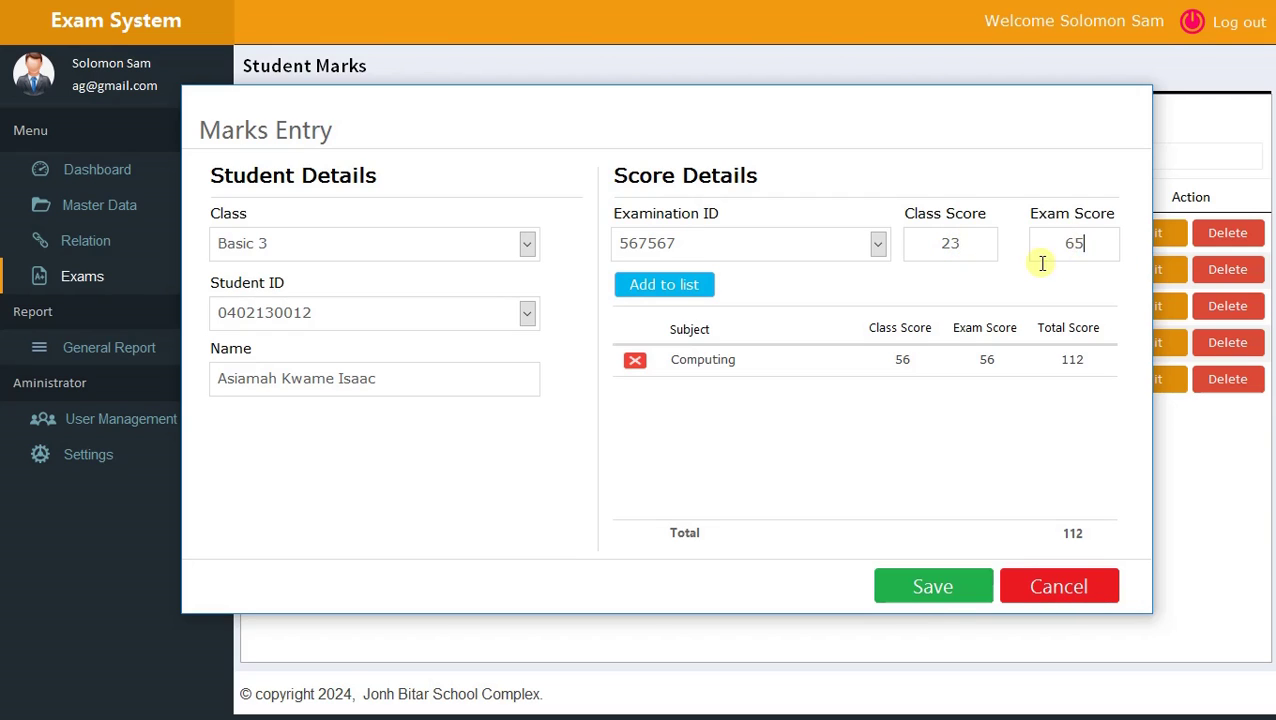
pyautogui.click(688, 284)
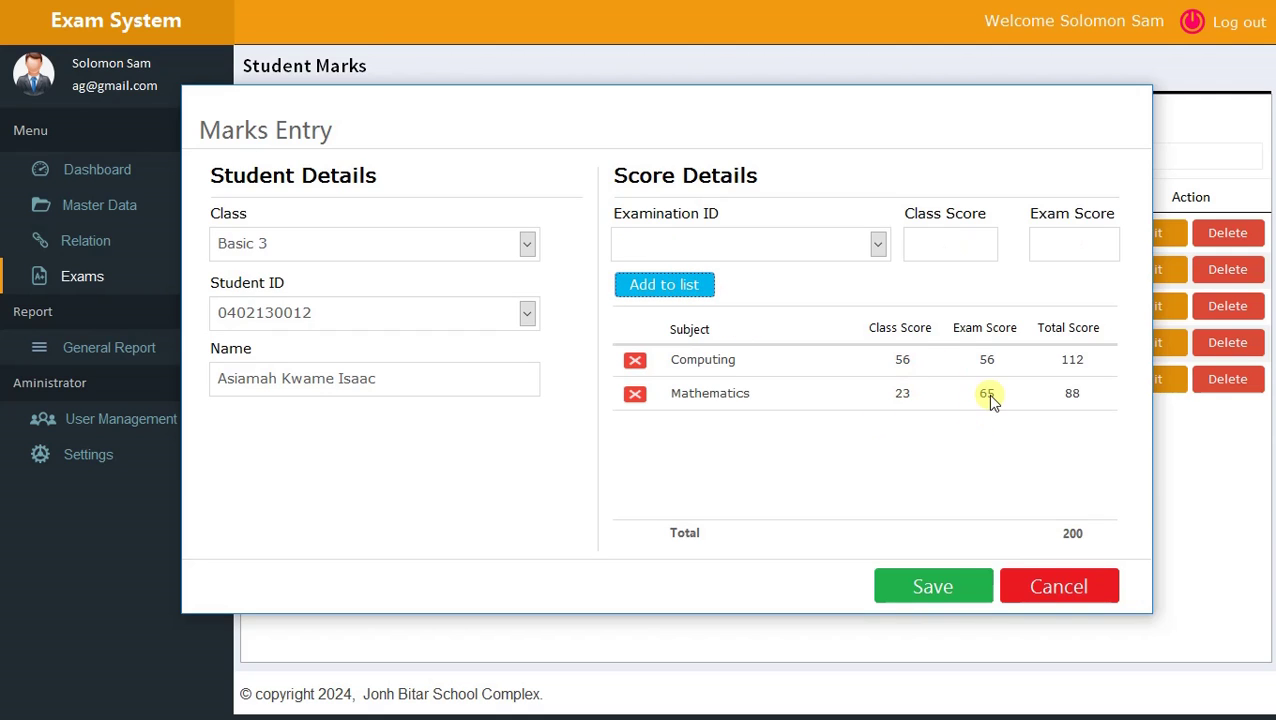
pyautogui.click(938, 580)
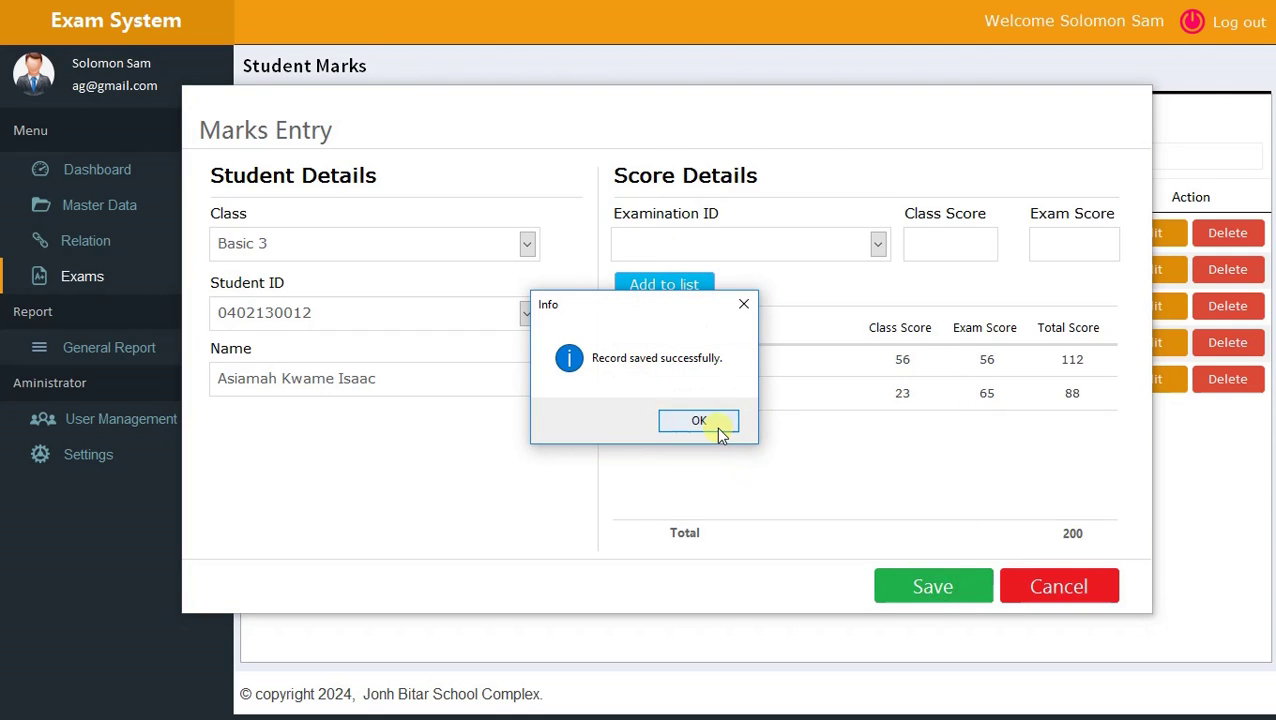
# Dismiss the saved message and show all Student Marks entries, including the new Basic 3 Mathematics row.
pyautogui.click(718, 424)
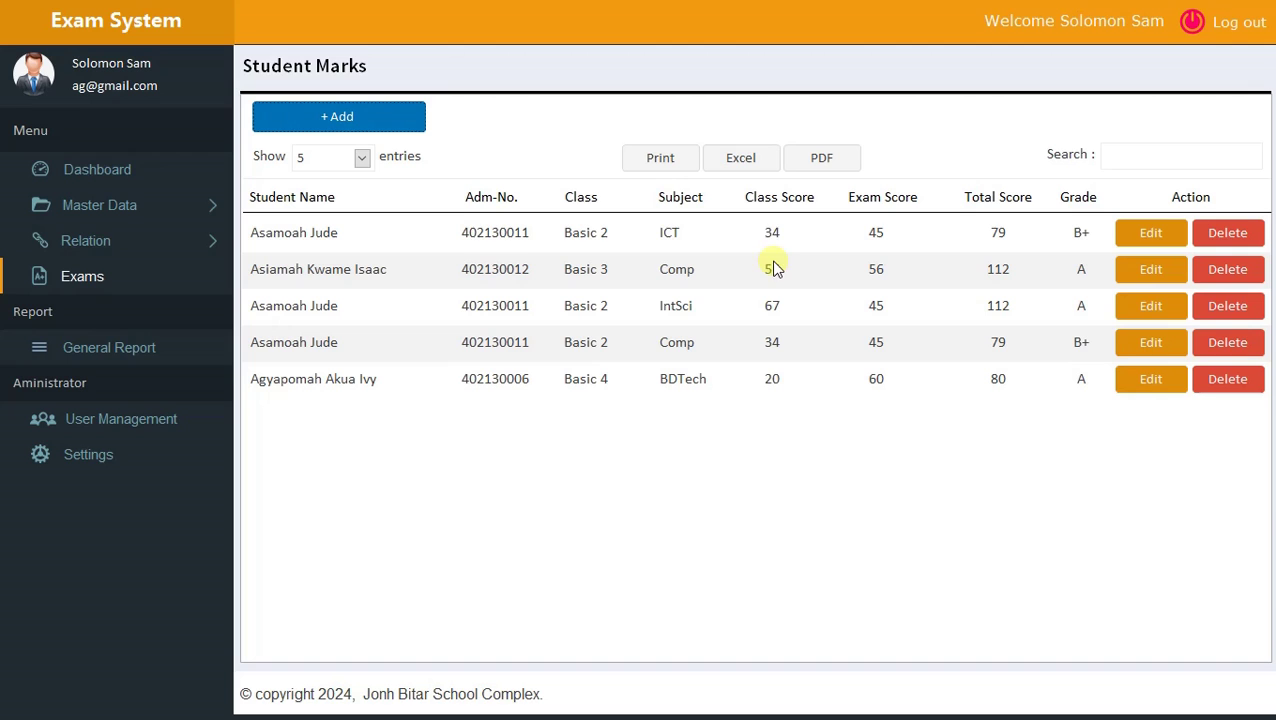
pyautogui.click(362, 157)
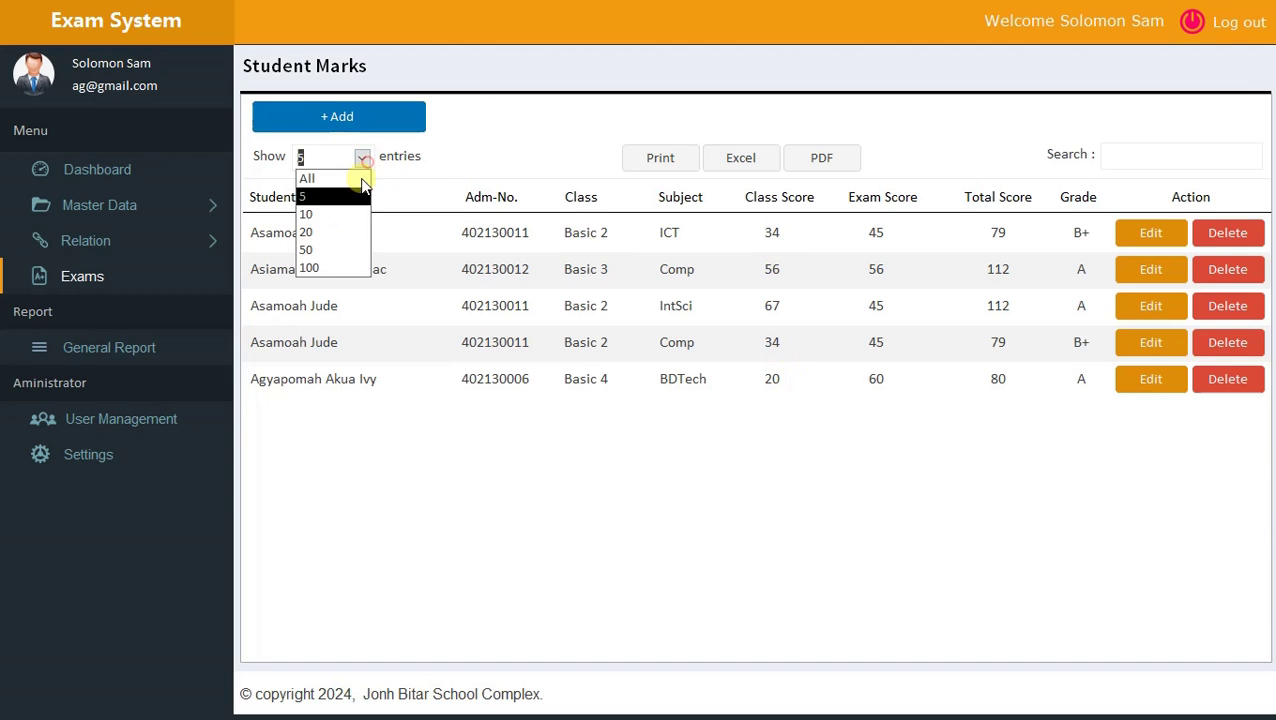
pyautogui.click(345, 181)
pyautogui.scroll(-3, 541, 433)
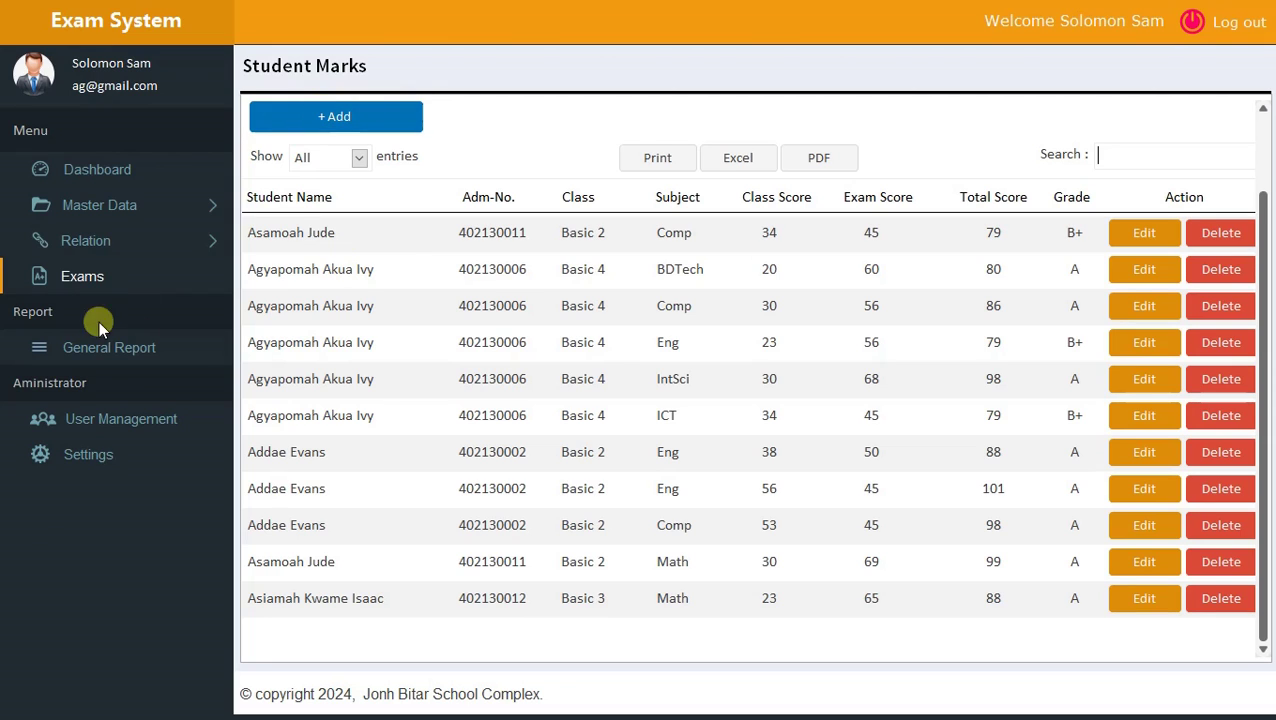
# On the General Report page, preview the 4-page Students class list report, then close it.
pyautogui.click(118, 352)
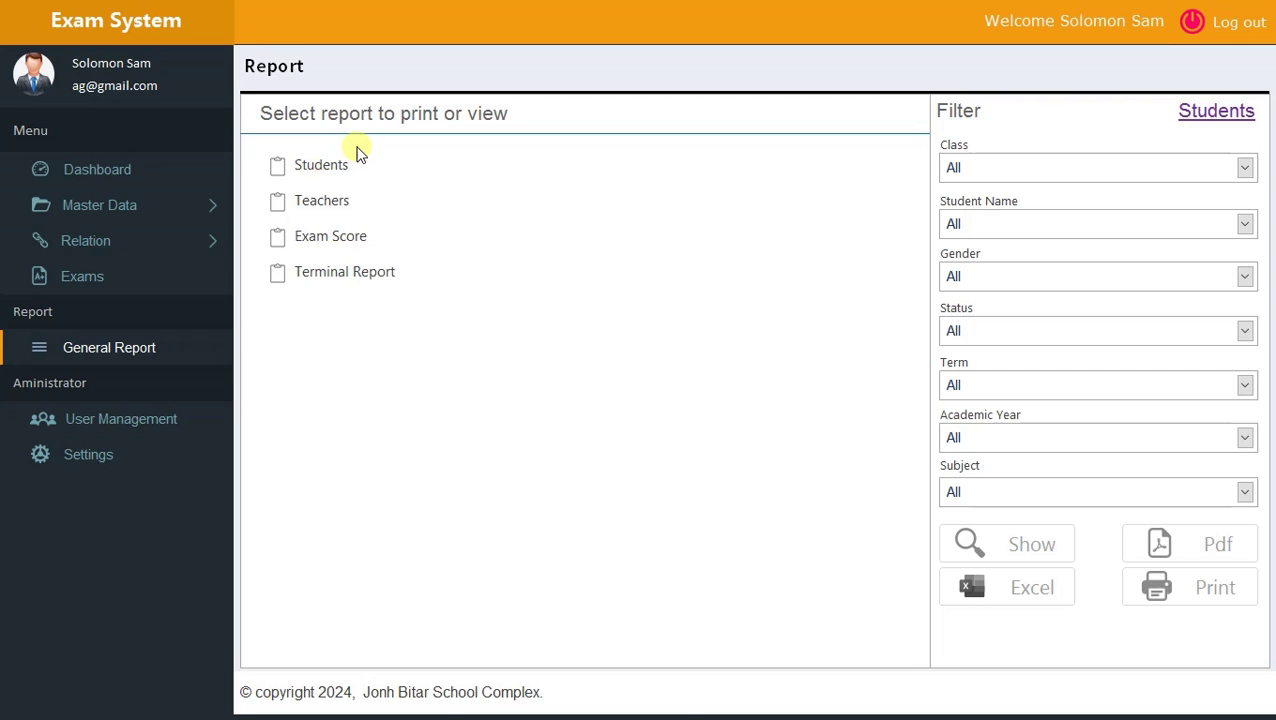
pyautogui.click(330, 166)
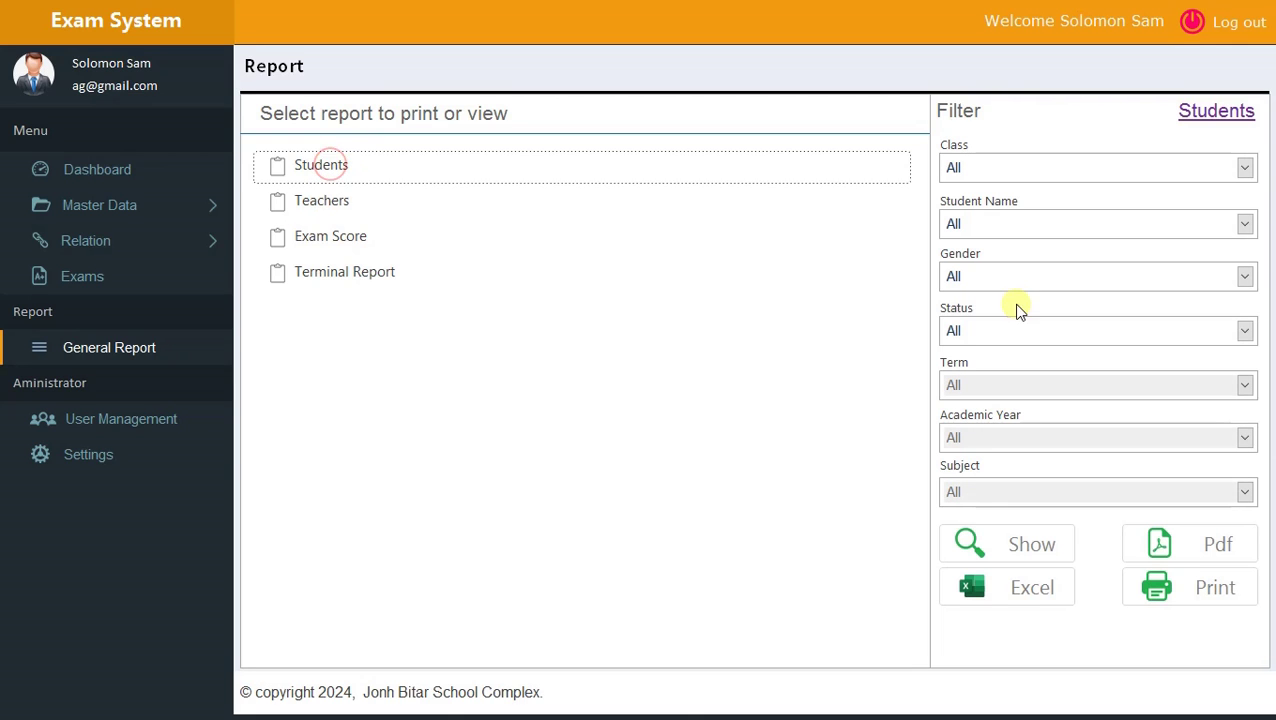
pyautogui.click(1033, 549)
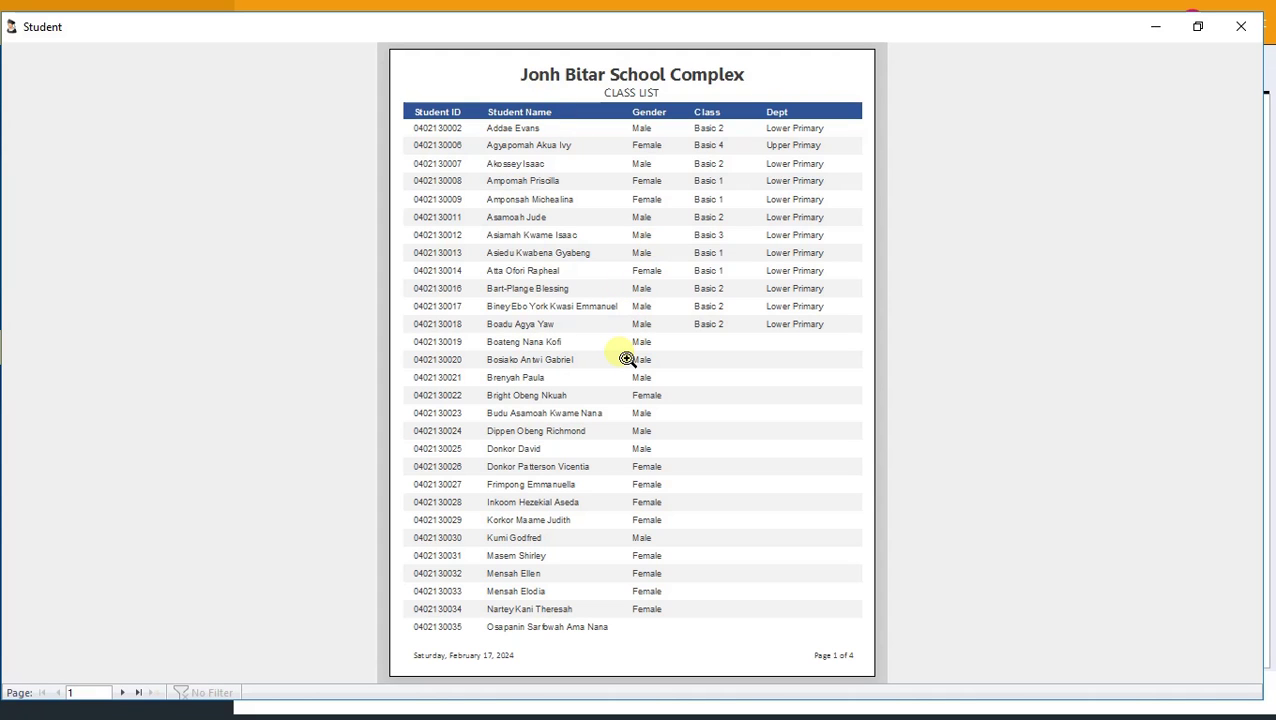
pyautogui.click(1253, 34)
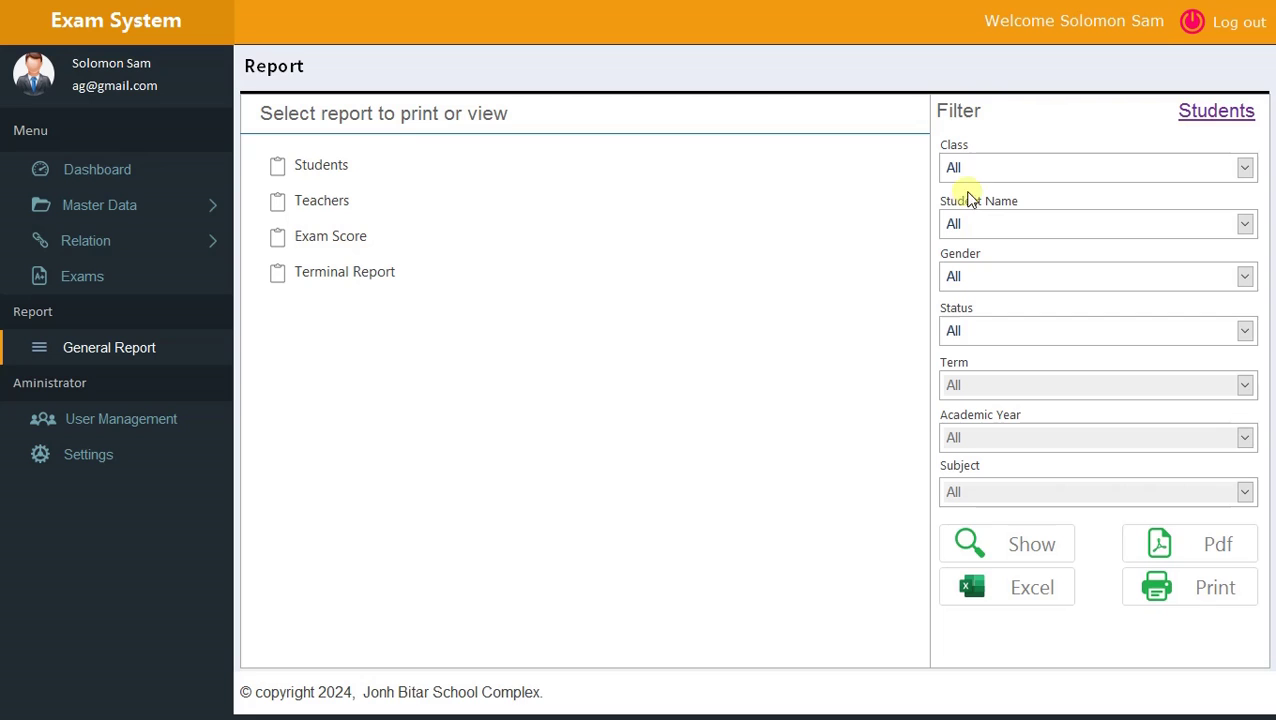
# Filter the Students report to class Basic 2, preview it, and close the preview.
pyautogui.click(1245, 170)
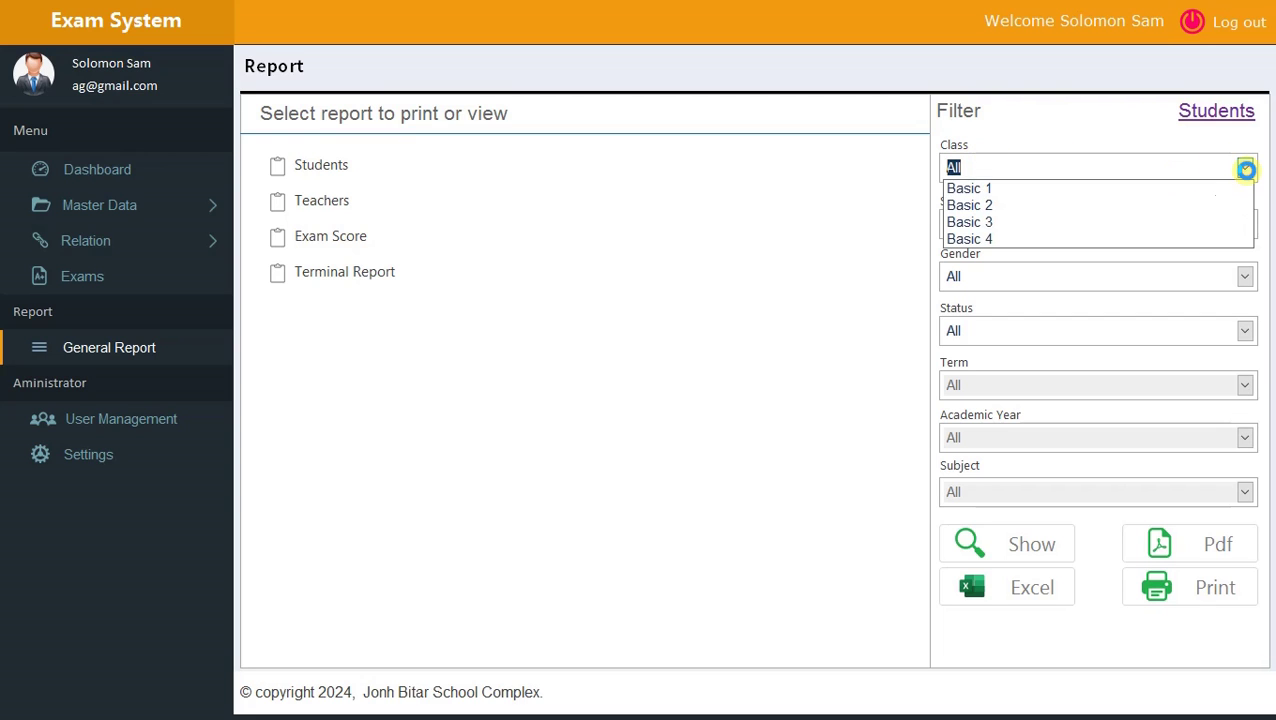
pyautogui.click(995, 204)
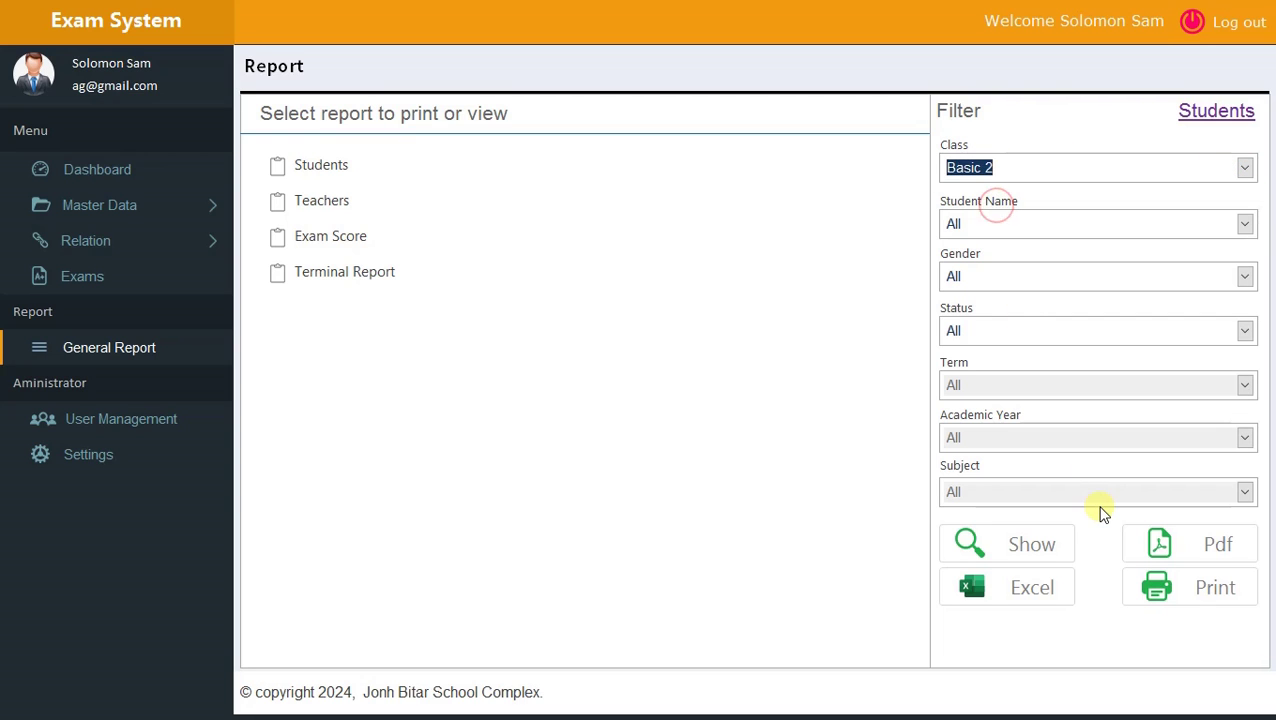
pyautogui.click(1032, 546)
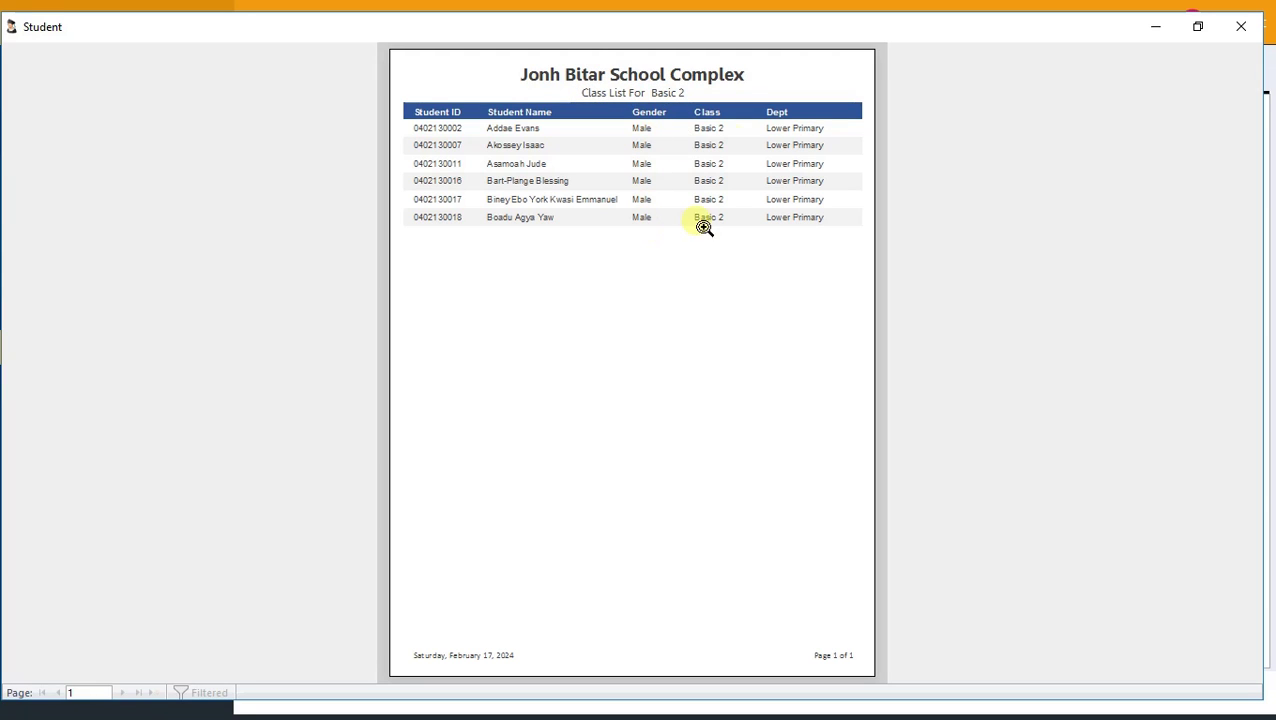
pyautogui.click(1241, 28)
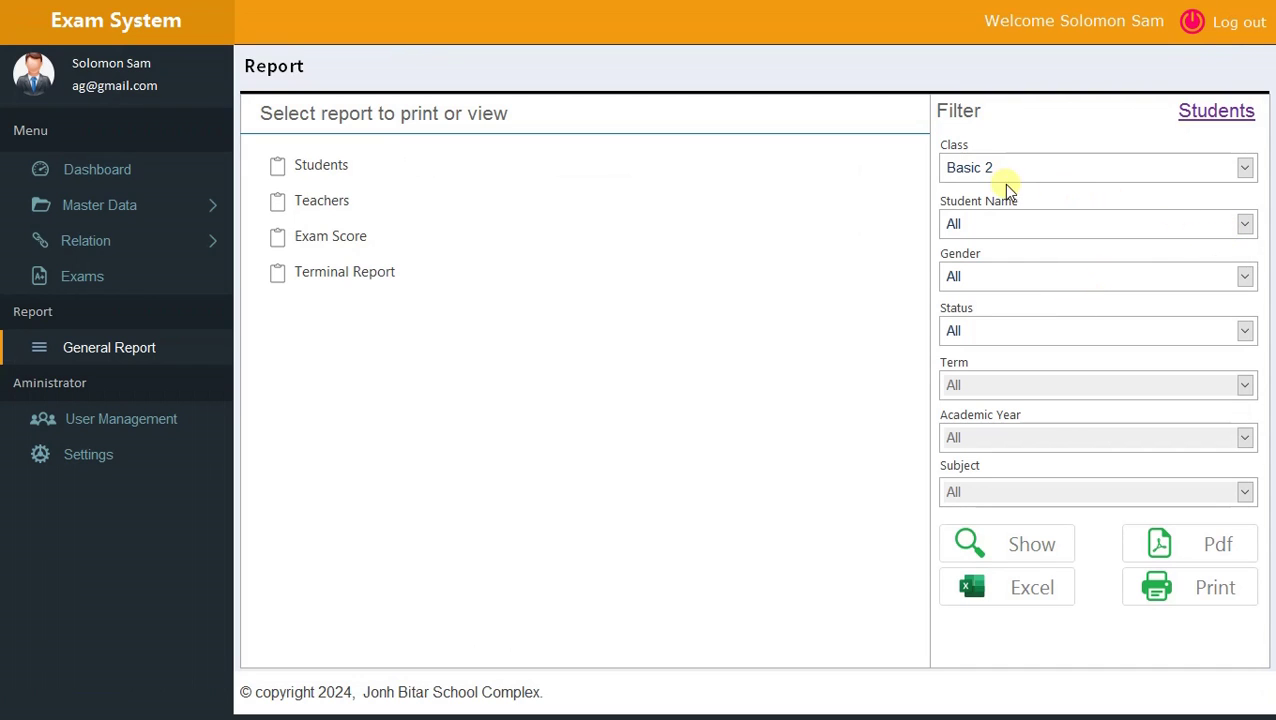
# Narrow the Students report to a single student and preview the one-row list.
pyautogui.click(1245, 226)
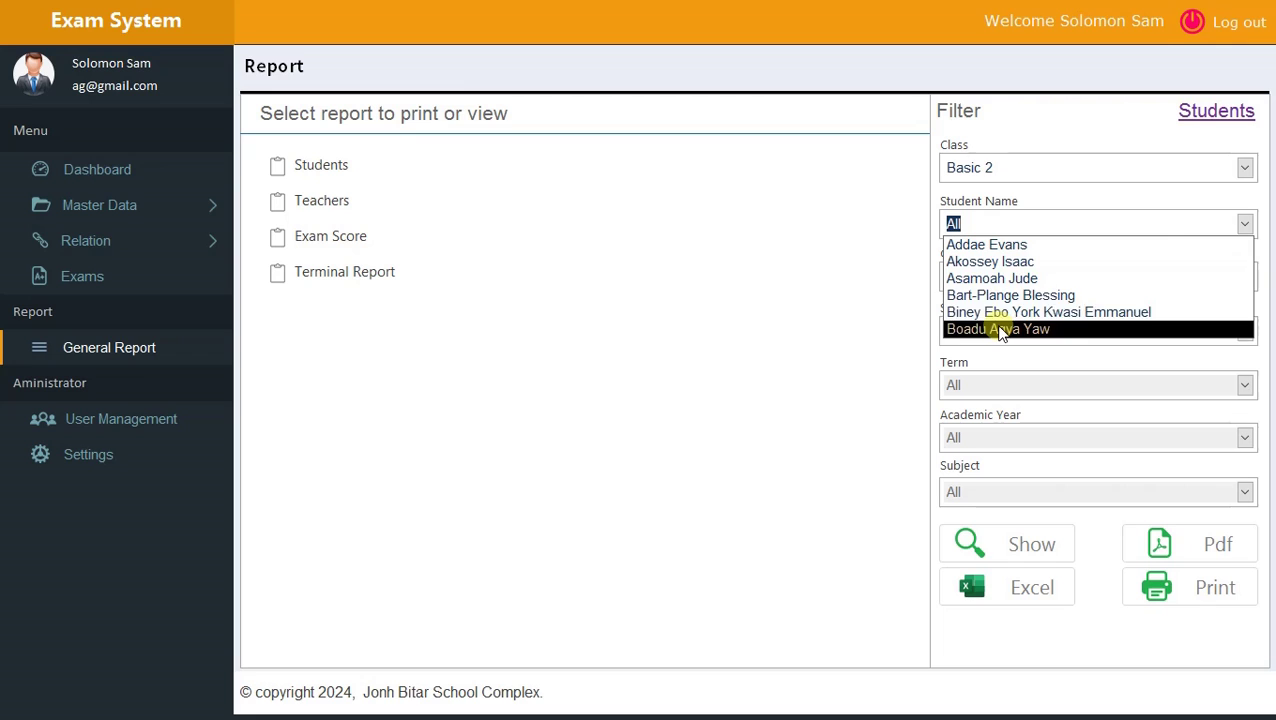
pyautogui.click(1015, 279)
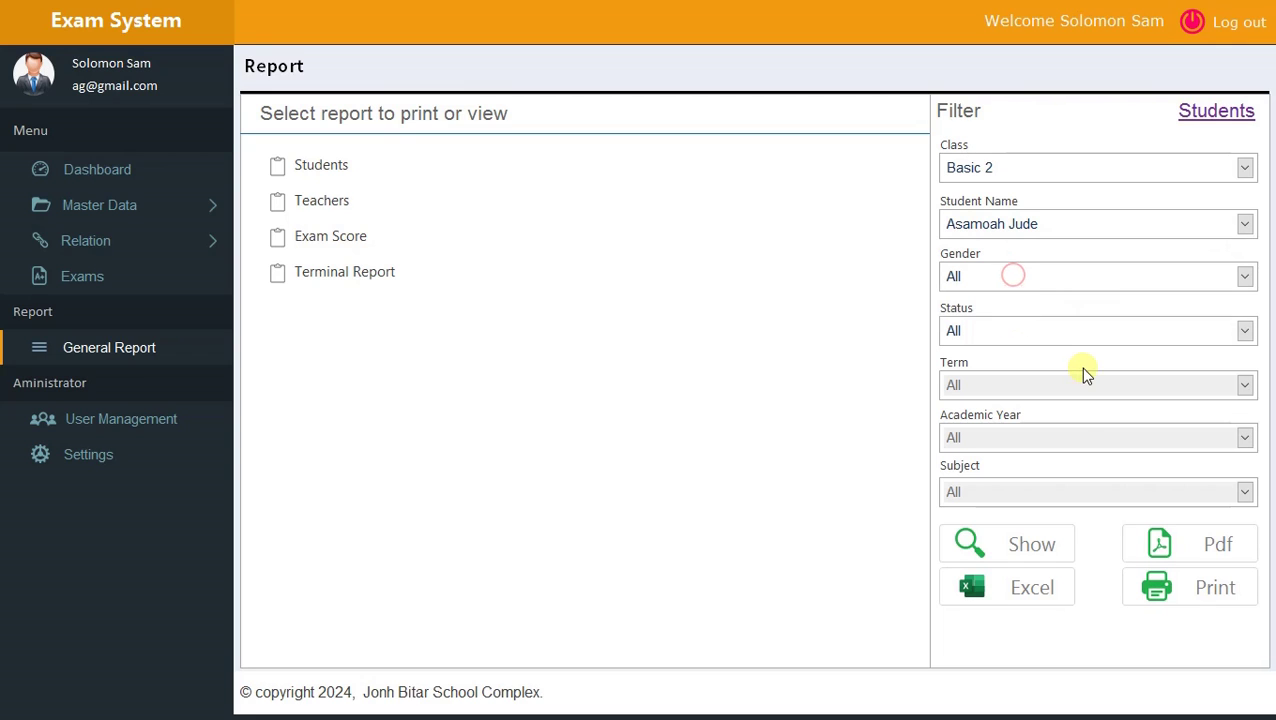
pyautogui.click(1037, 556)
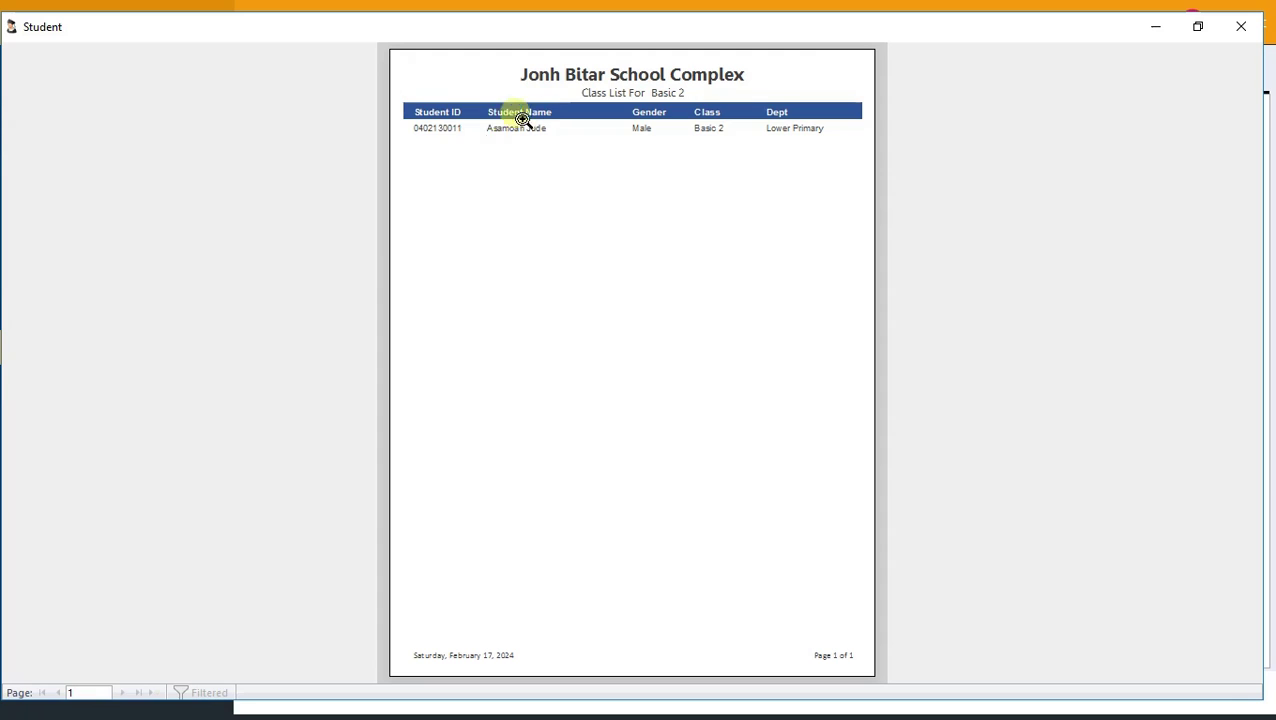
pyautogui.click(1241, 26)
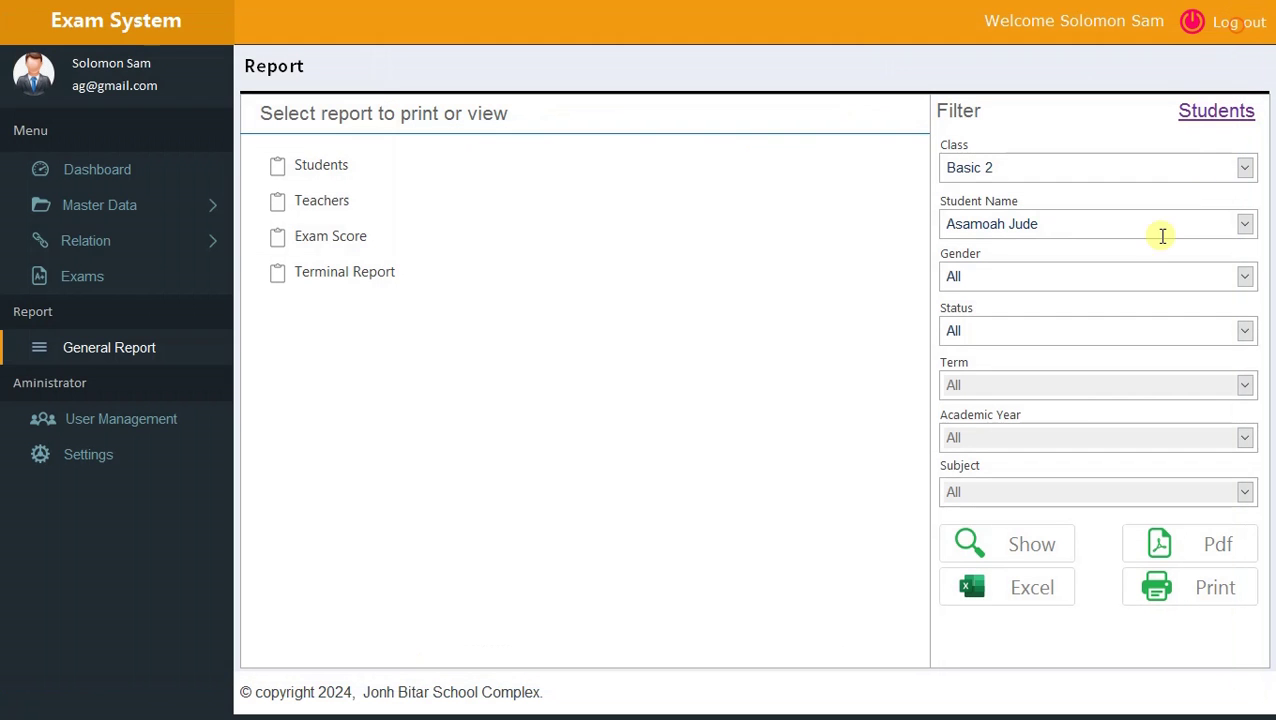
# Add a Gender Male filter to the Students report, preview it, and close the preview.
pyautogui.click(1245, 280)
pyautogui.click(1015, 296)
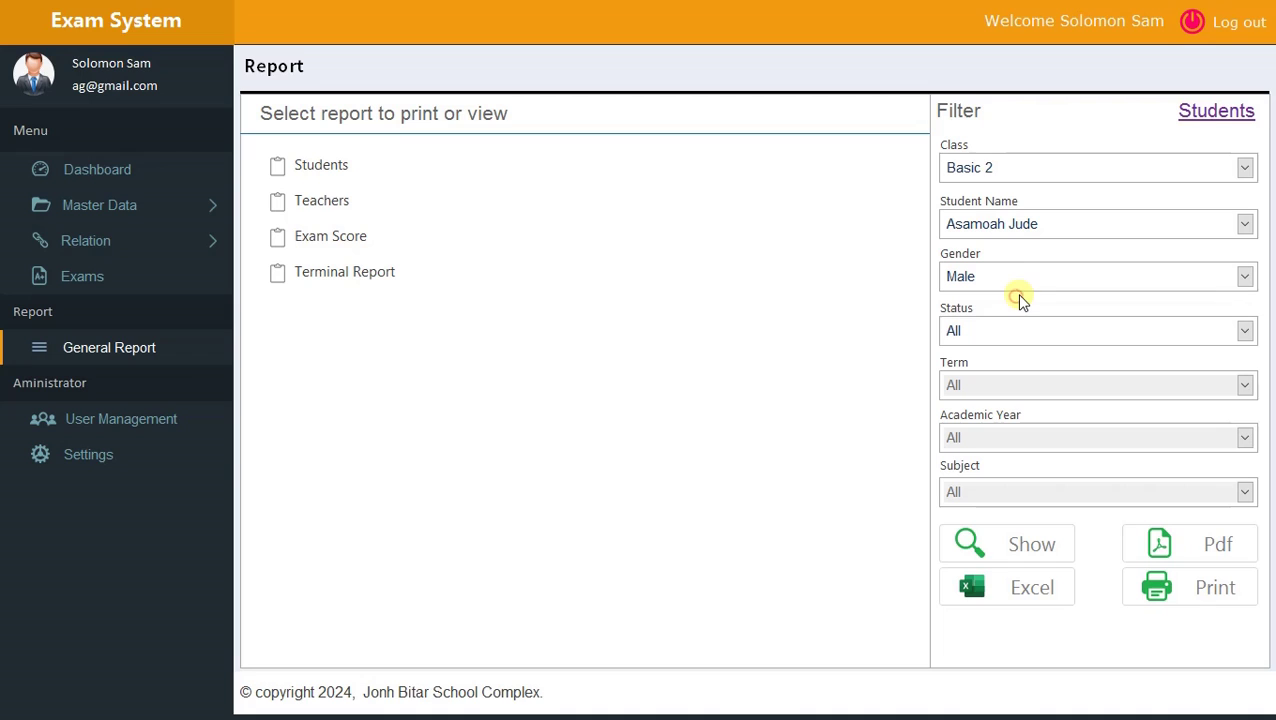
pyautogui.click(1041, 546)
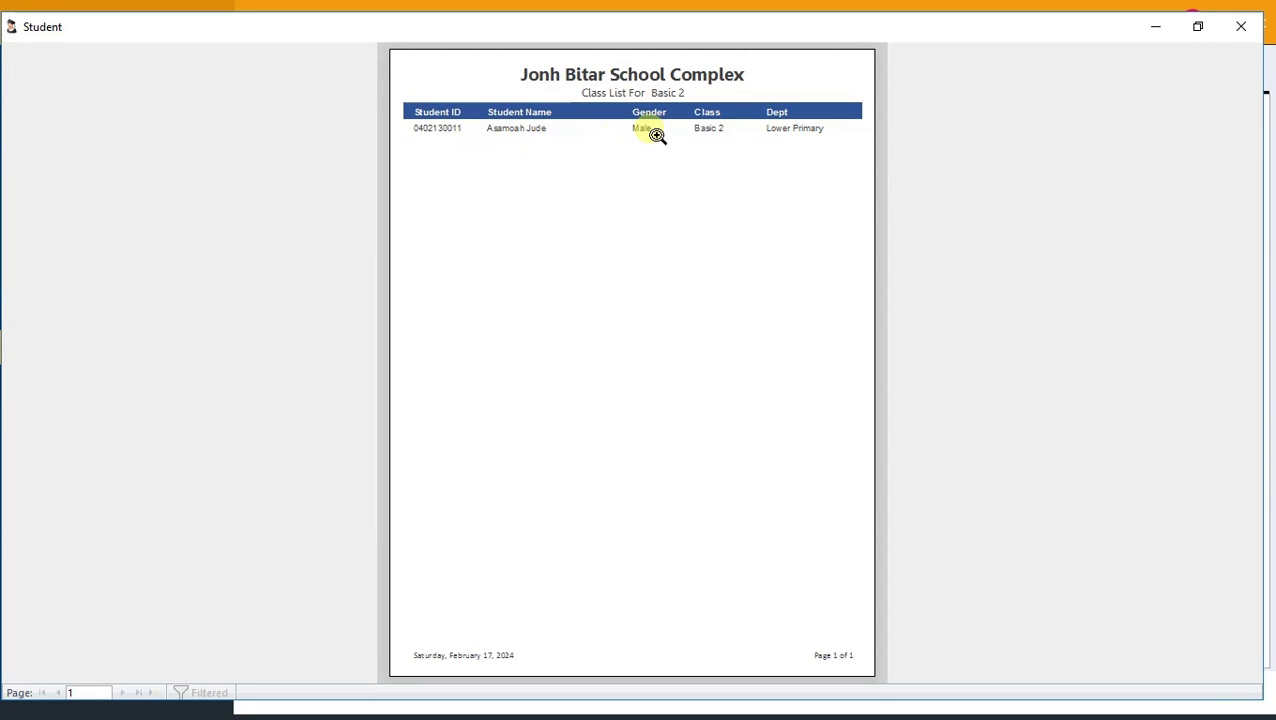
pyautogui.click(1241, 27)
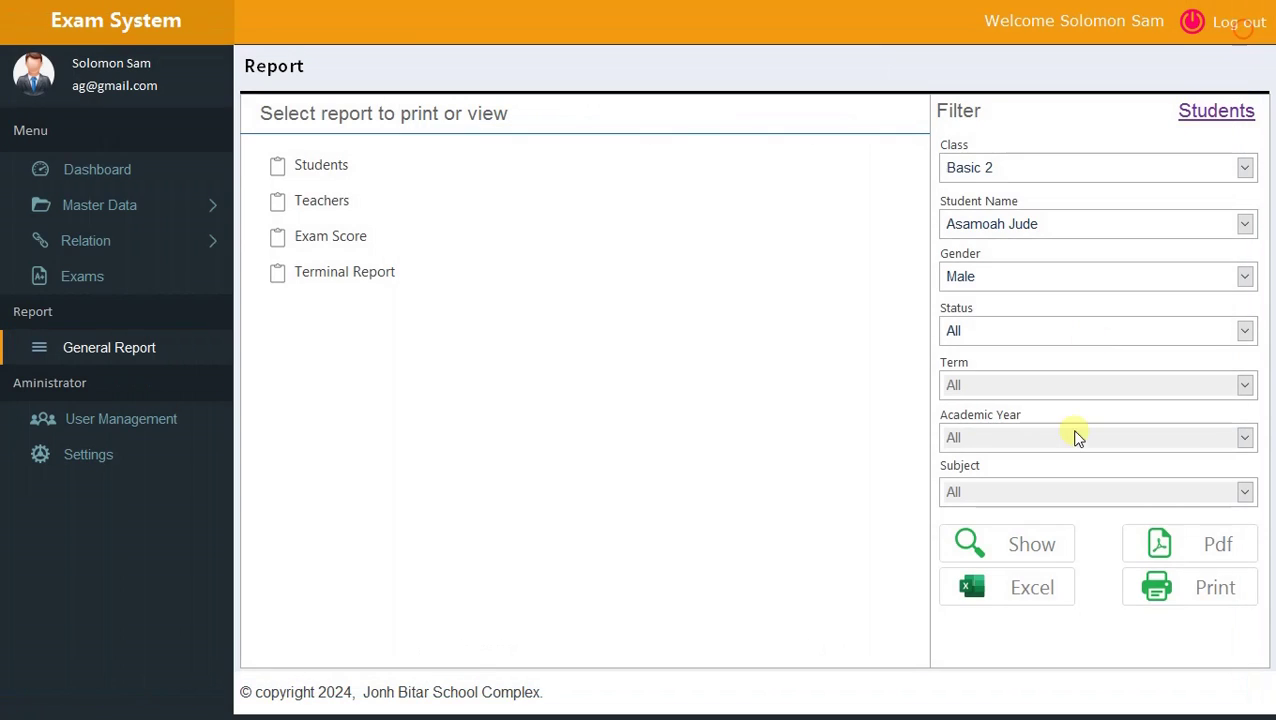
# Preview the unfiltered Teachers report and close it.
pyautogui.click(322, 201)
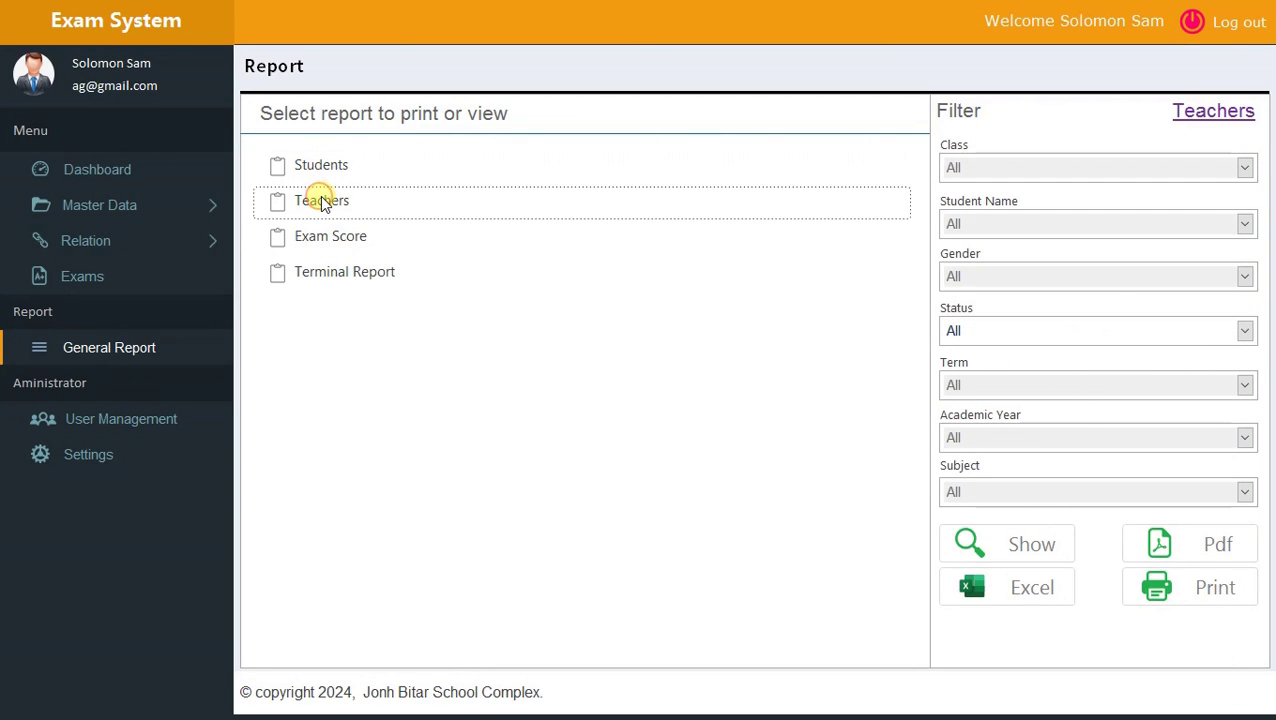
pyautogui.click(992, 554)
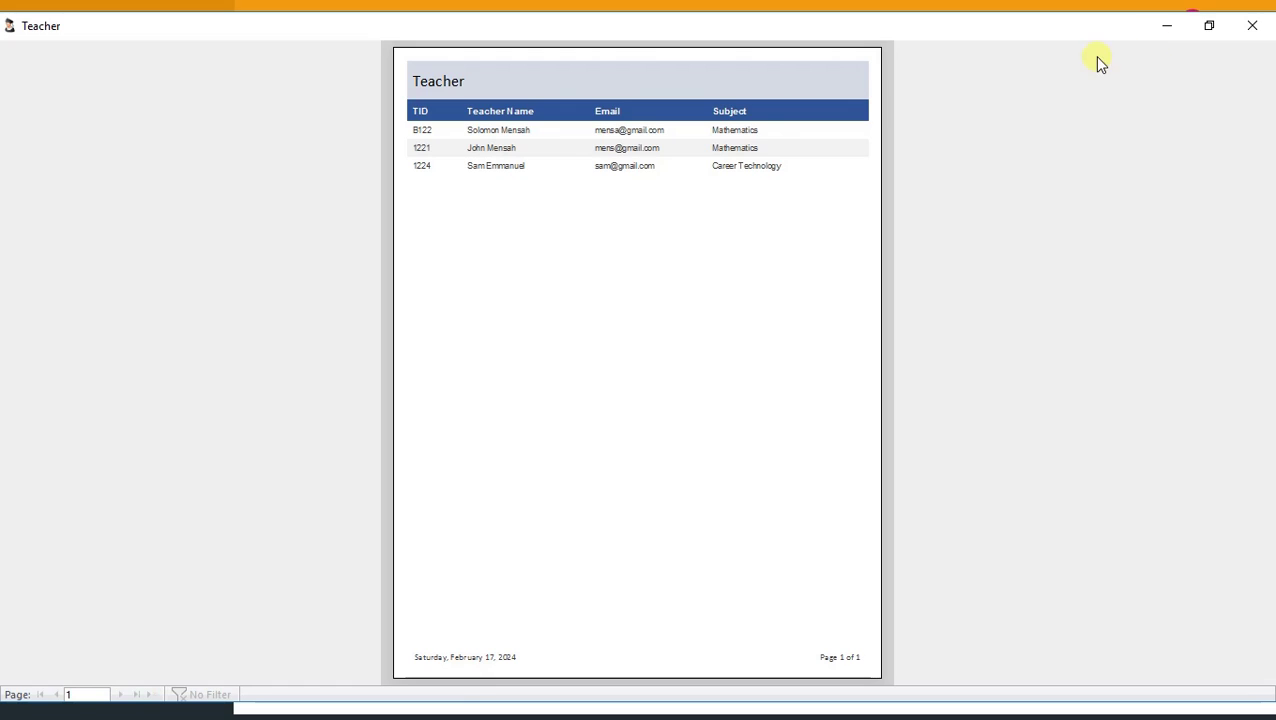
pyautogui.click(1252, 25)
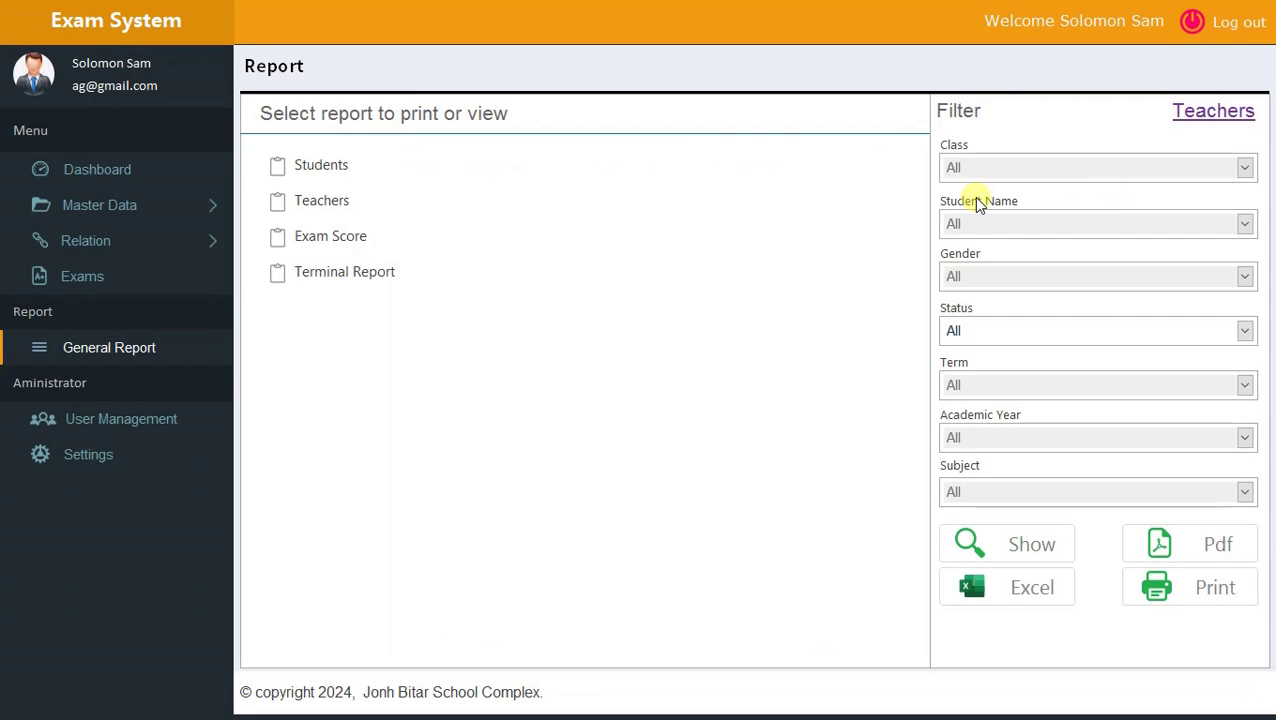
# Filter the Teachers report to Status Active and preview the two-teacher list.
pyautogui.click(1245, 331)
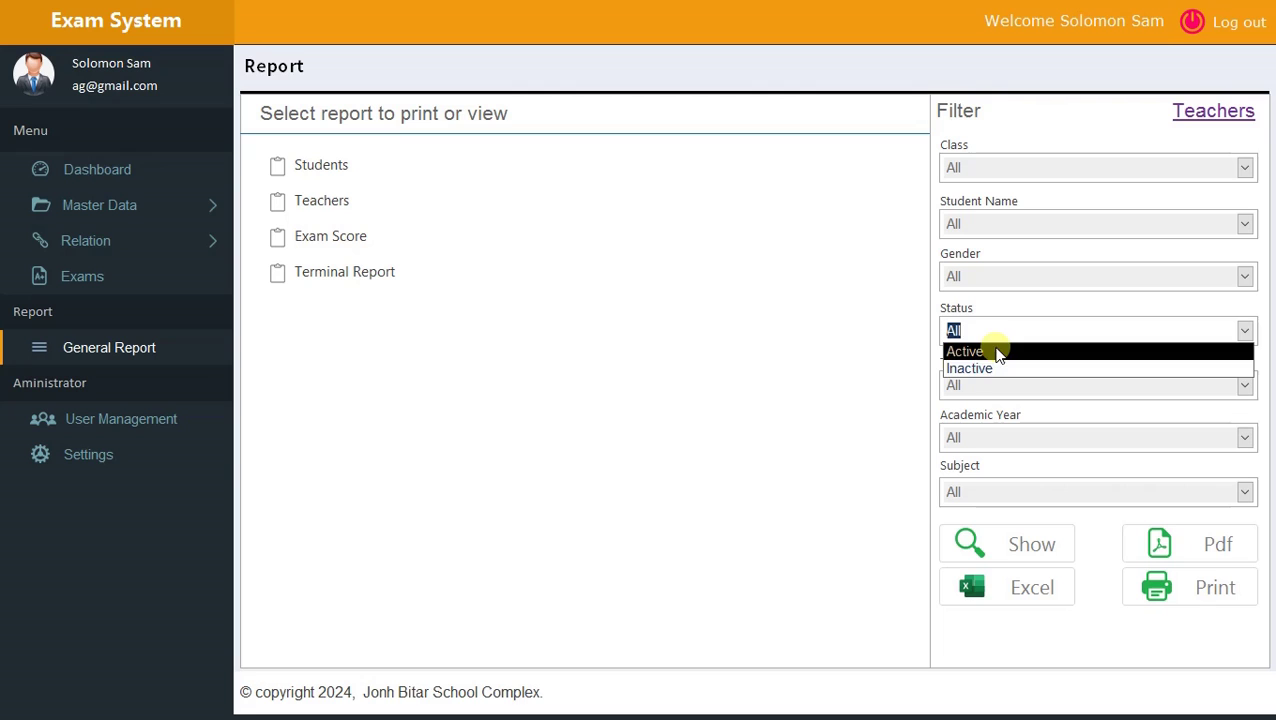
pyautogui.click(995, 347)
pyautogui.click(1013, 543)
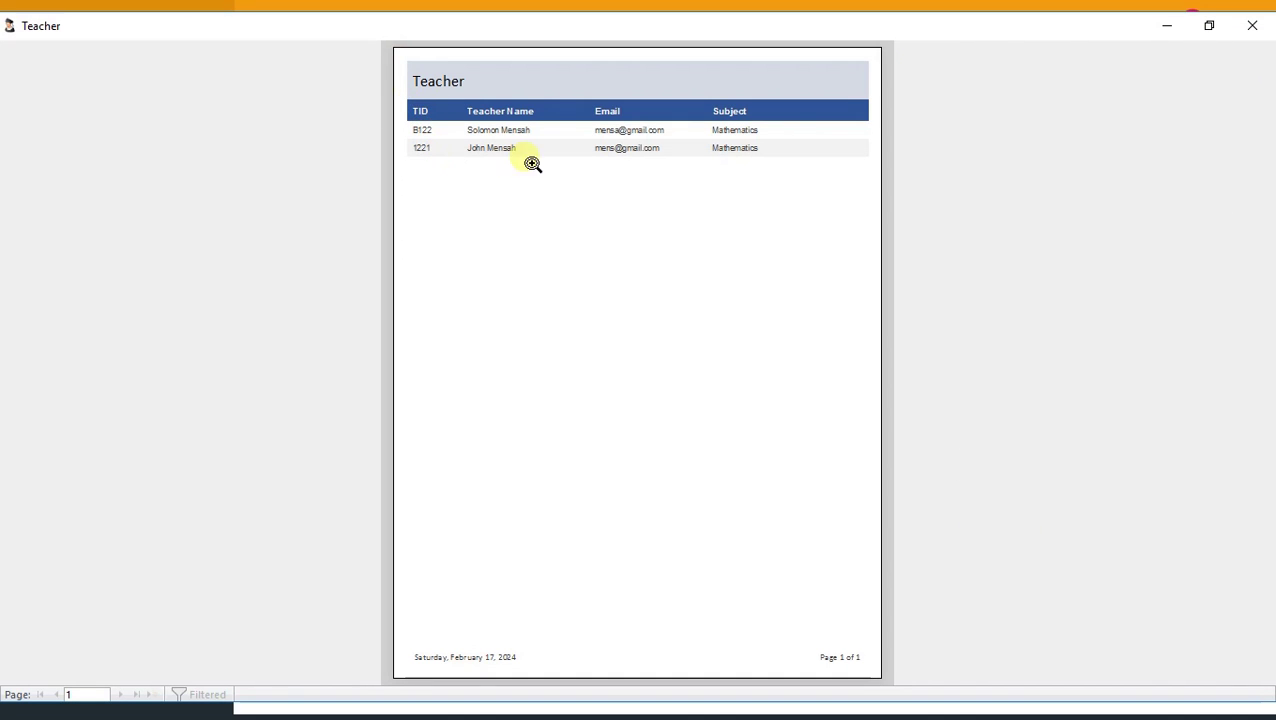
pyautogui.click(1252, 26)
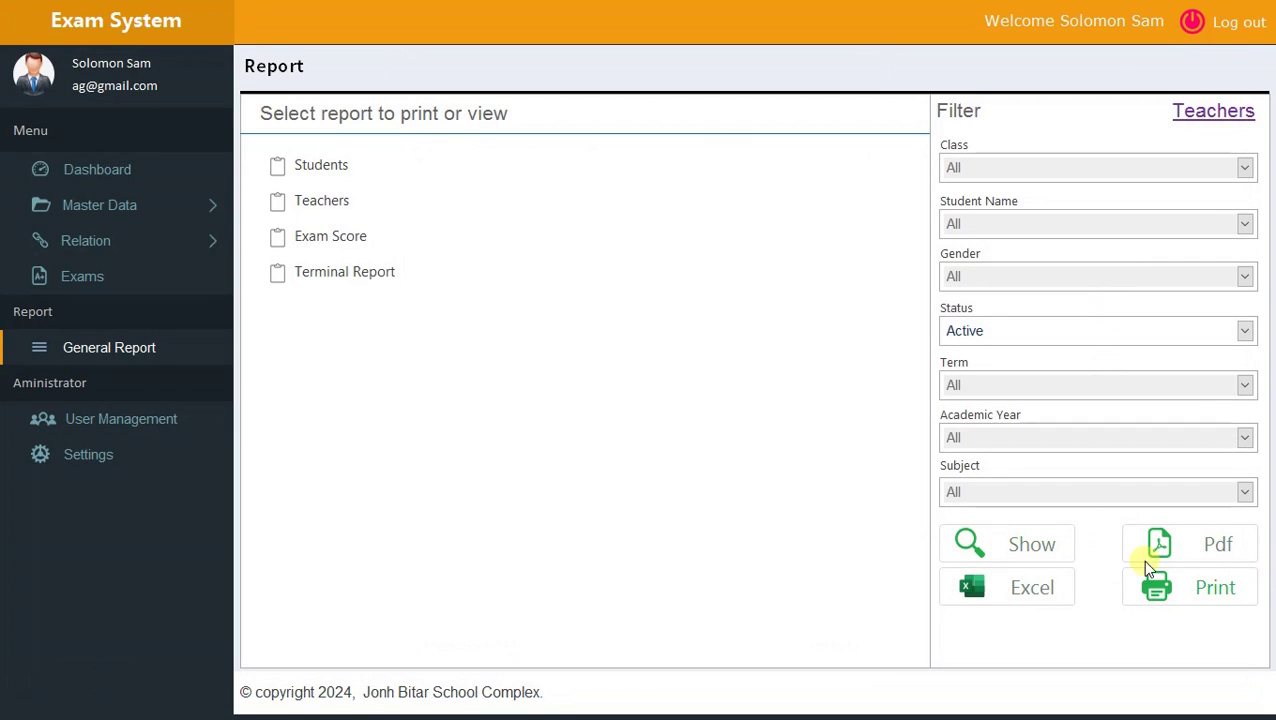
# Preview the unfiltered Exam Score report and close it.
pyautogui.click(312, 243)
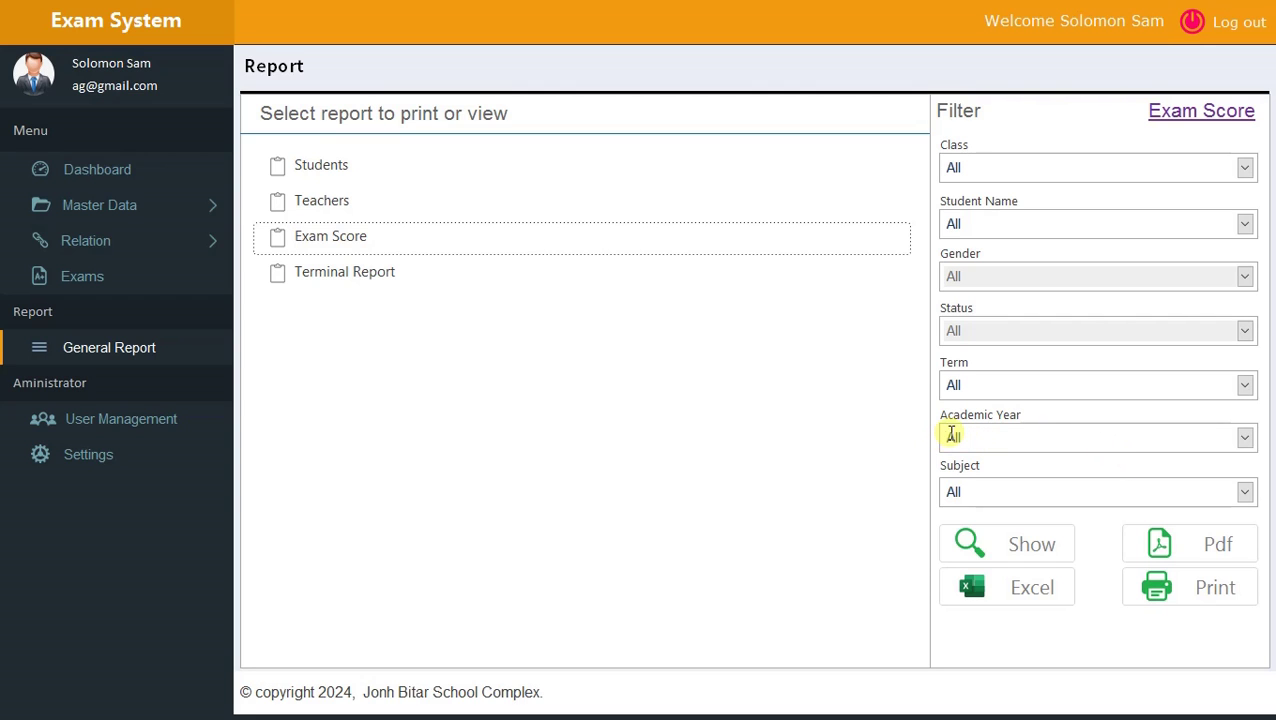
pyautogui.click(1048, 544)
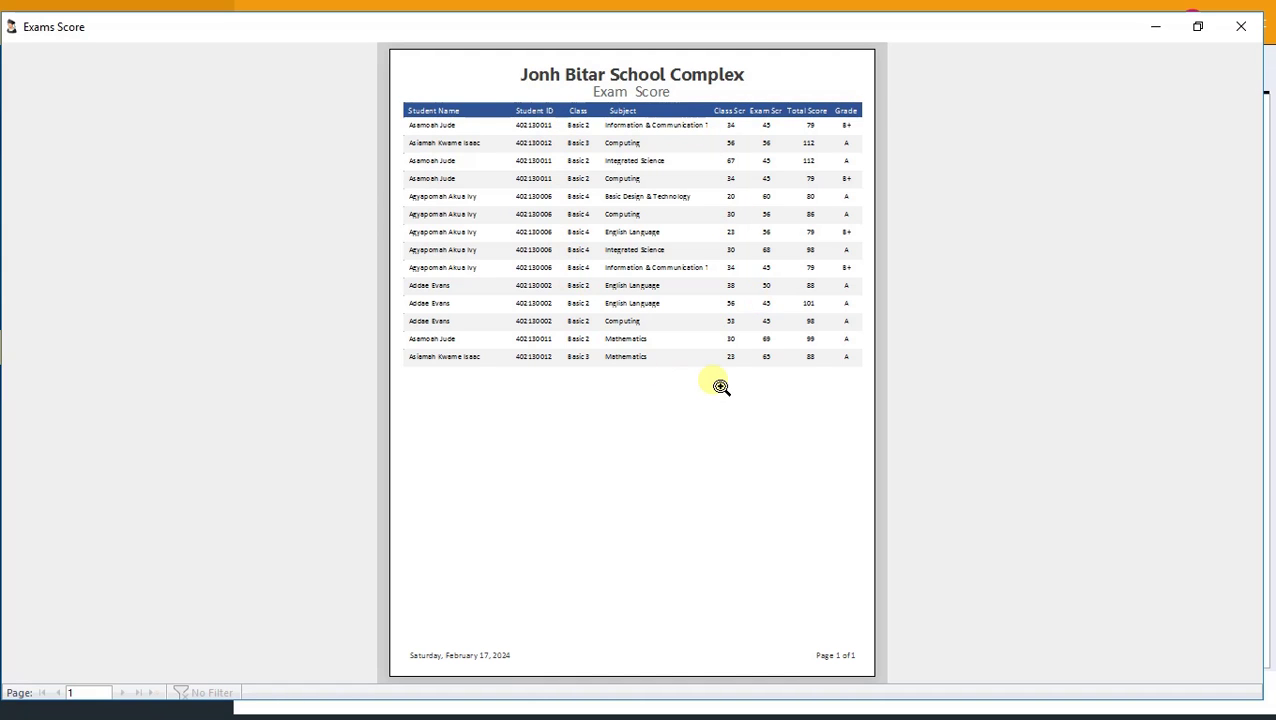
pyautogui.click(1239, 27)
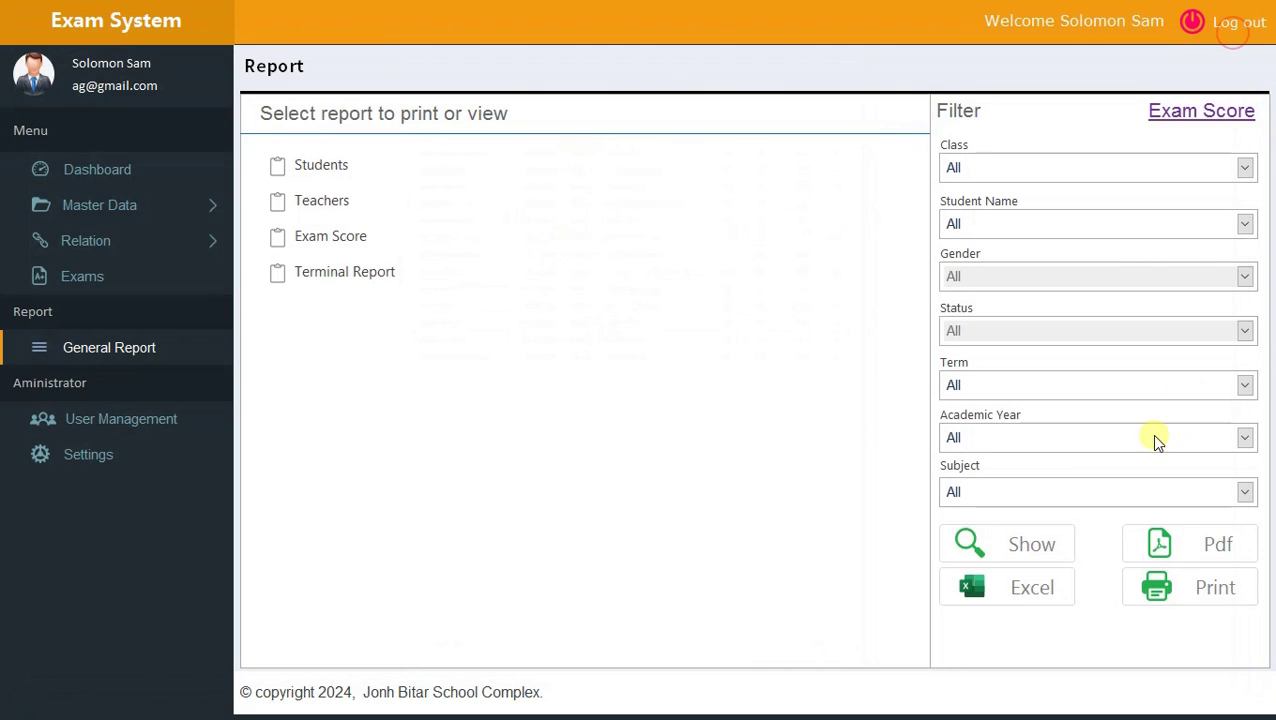
# Filter the Exam Score report to First Term and preview it.
pyautogui.click(1245, 386)
pyautogui.click(1011, 403)
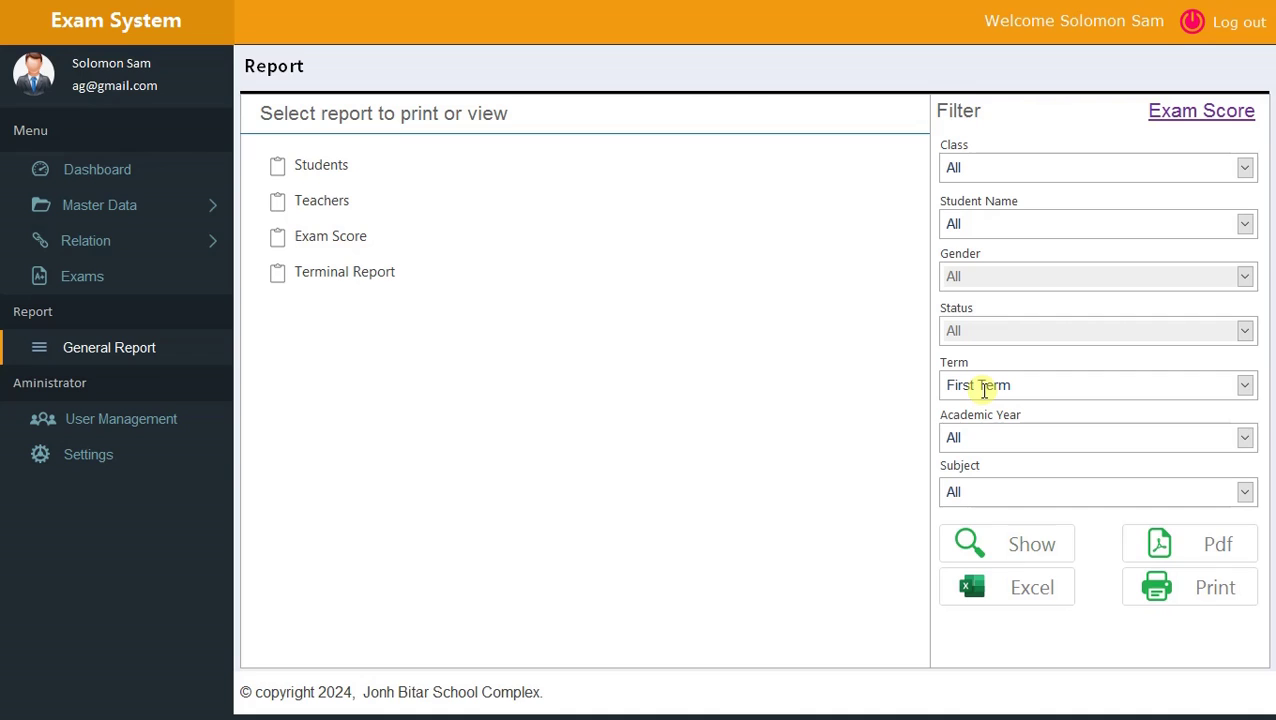
pyautogui.click(1032, 548)
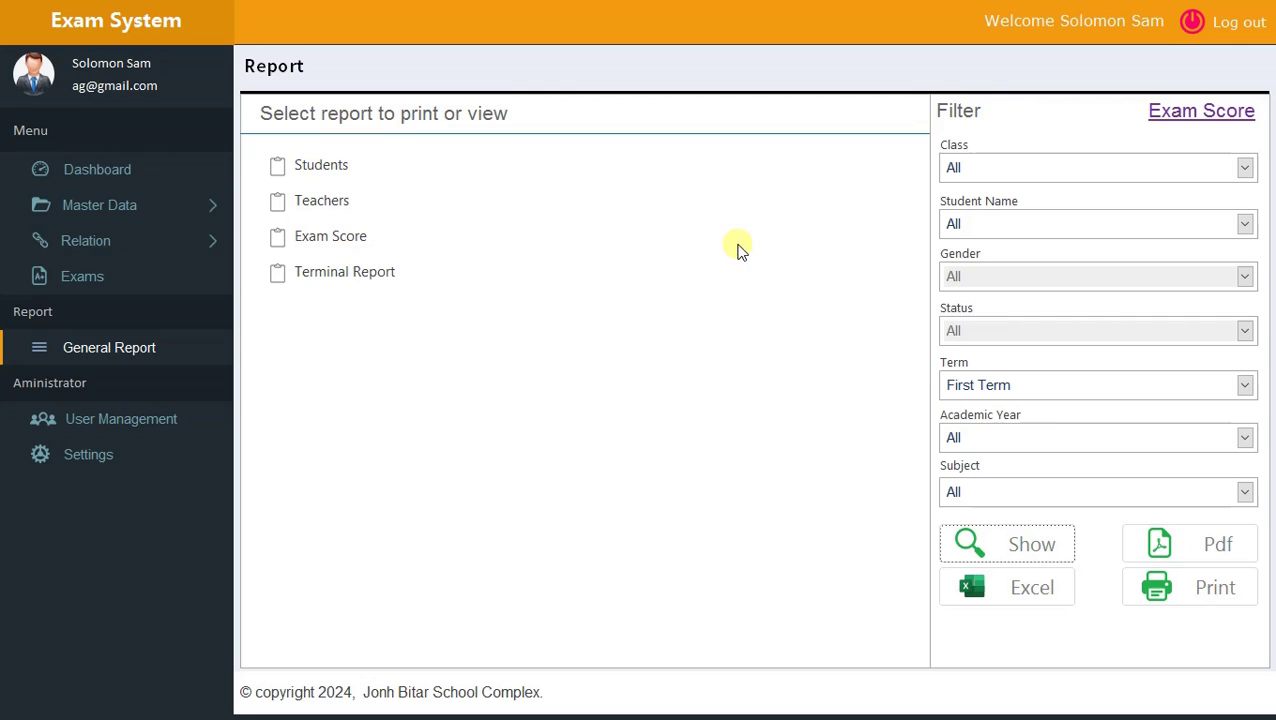
# Switch the Term filter to Second Term and preview the 14-row score report.
pyautogui.click(1248, 392)
pyautogui.click(1028, 423)
pyautogui.click(1003, 550)
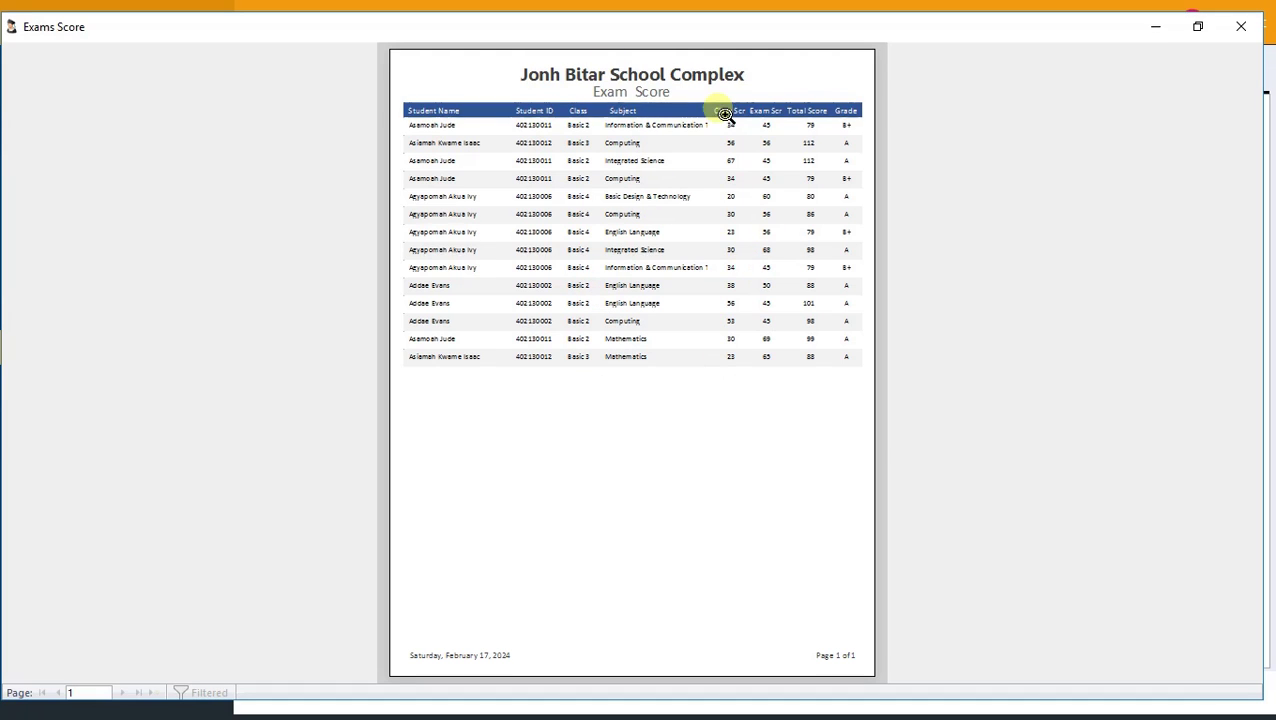
pyautogui.click(1242, 26)
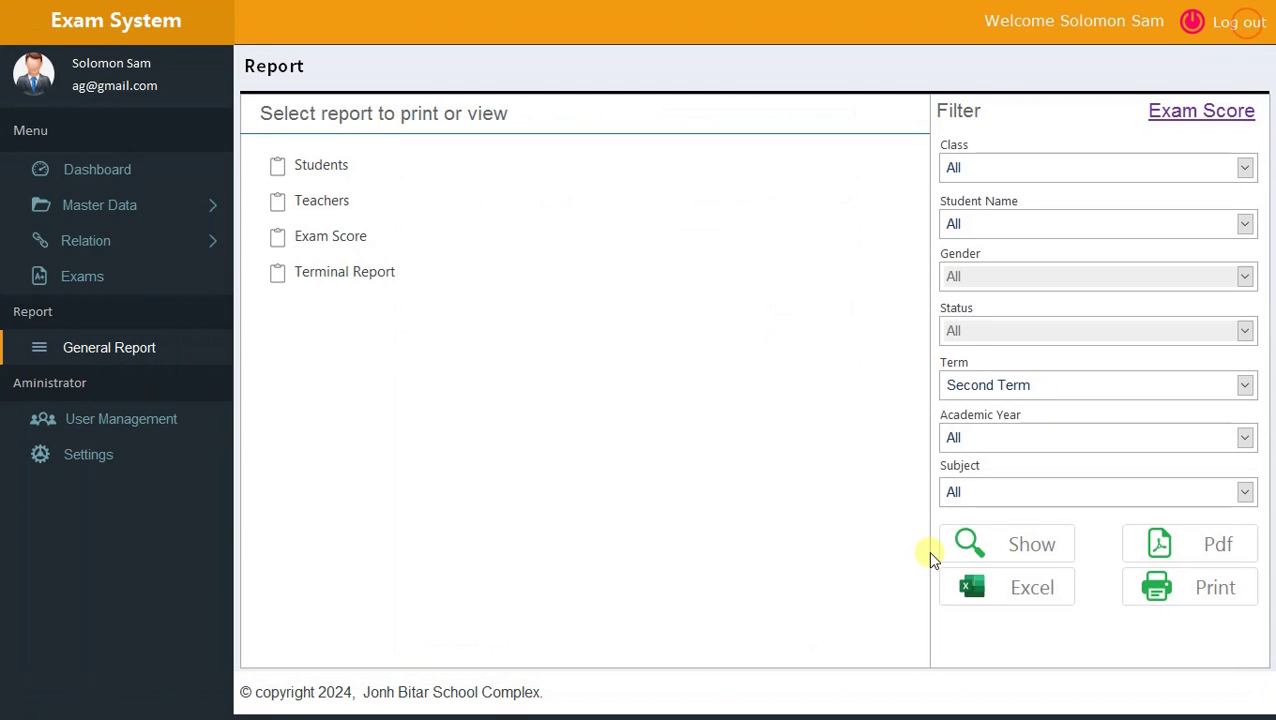
# Preview the Terminal Report, zooming in on the Second Term progress report (raw score 287, Fail).
pyautogui.click(366, 280)
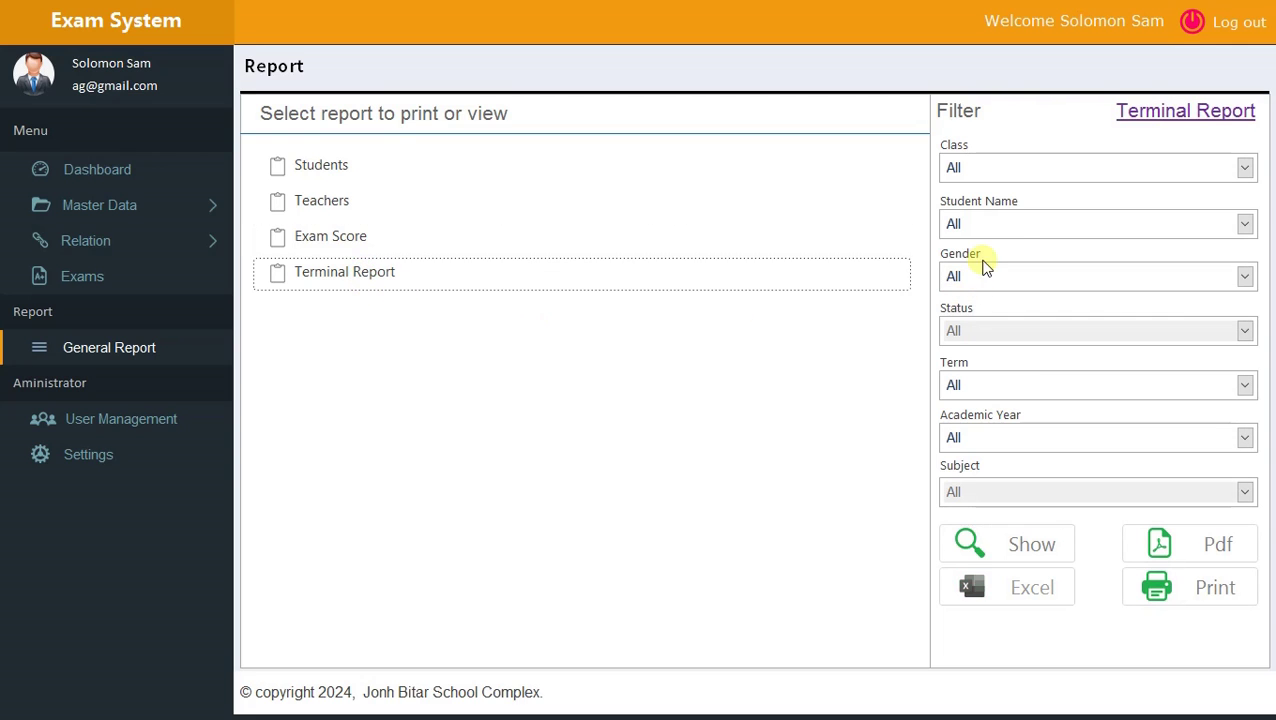
pyautogui.click(1043, 552)
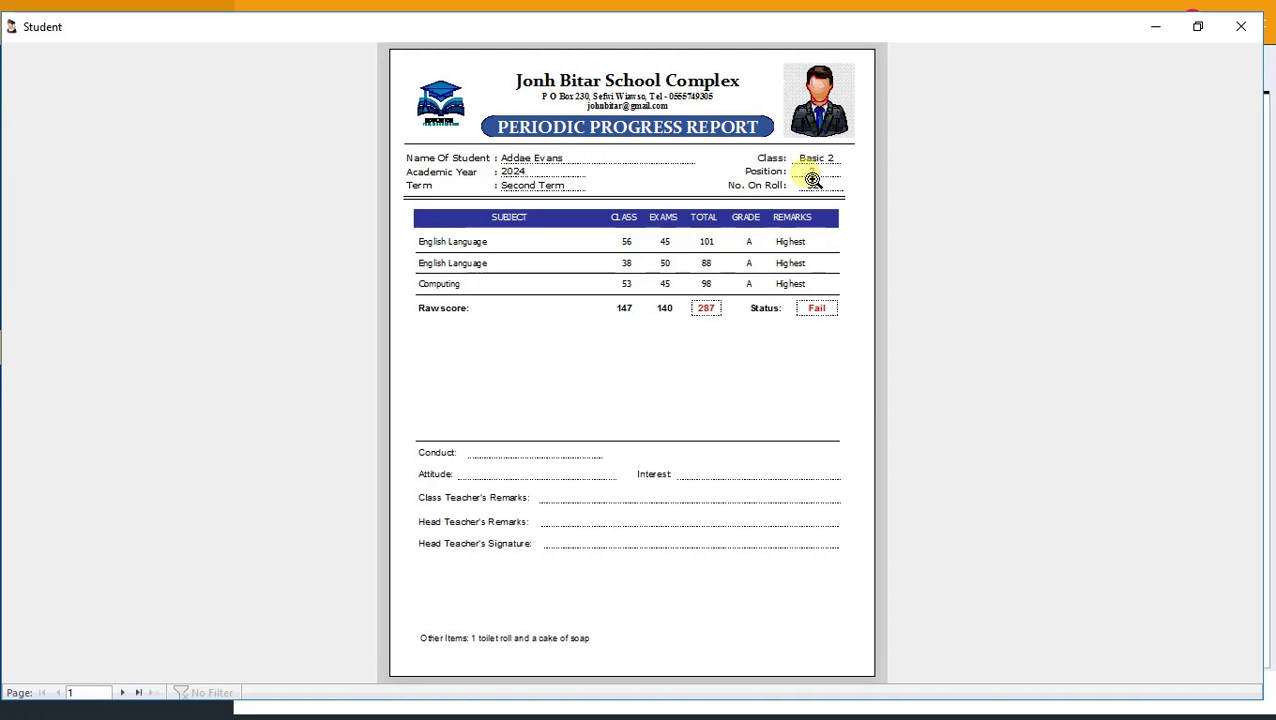
pyautogui.click(816, 335)
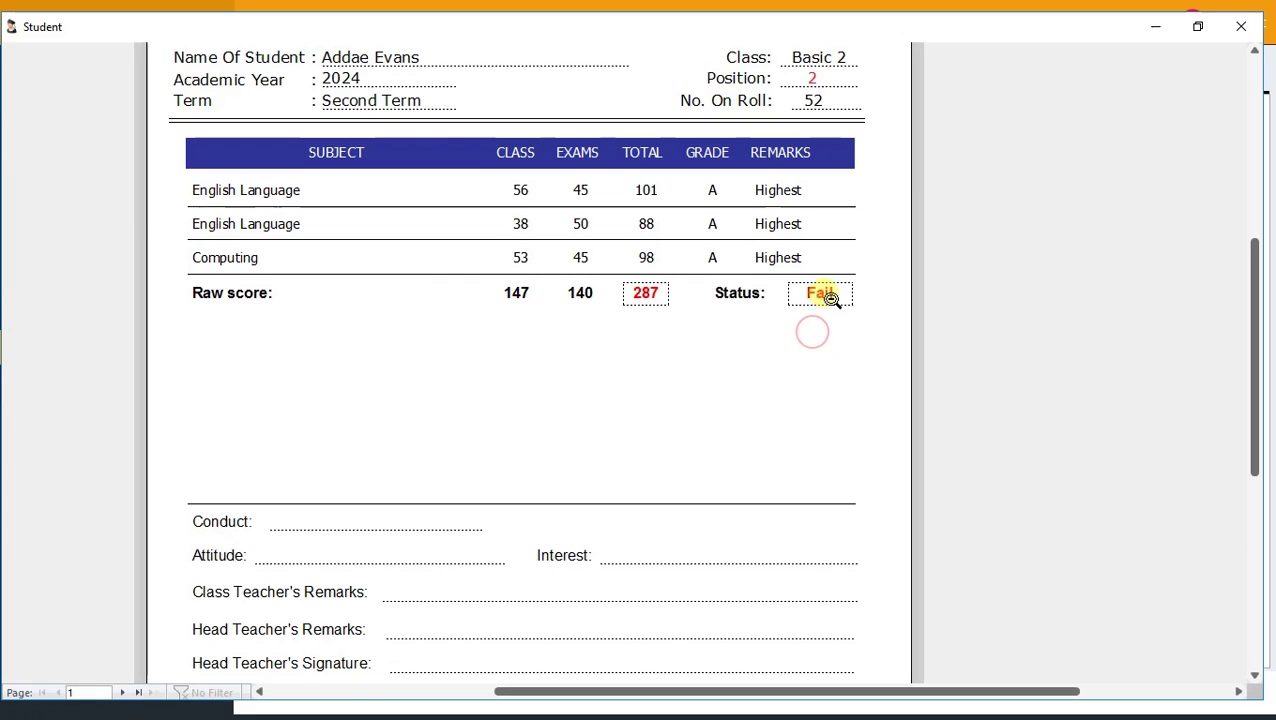
pyautogui.scroll(3, 700, 282)
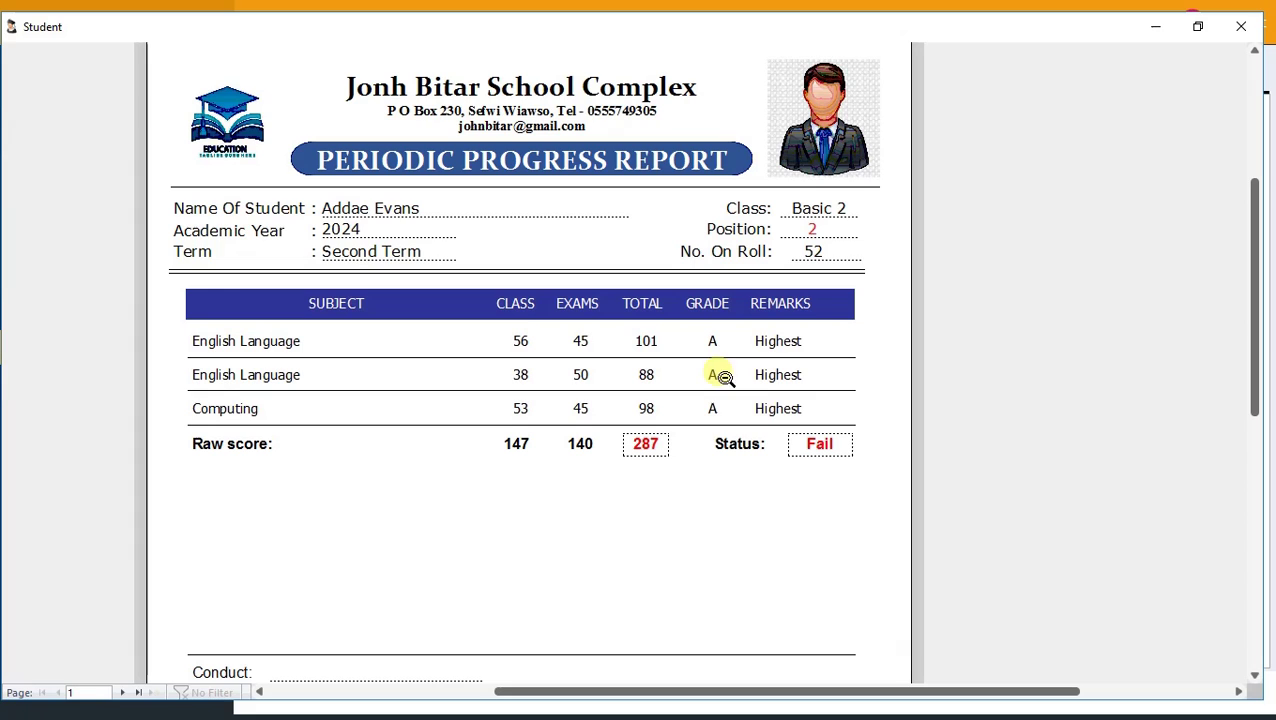
pyautogui.click(1238, 25)
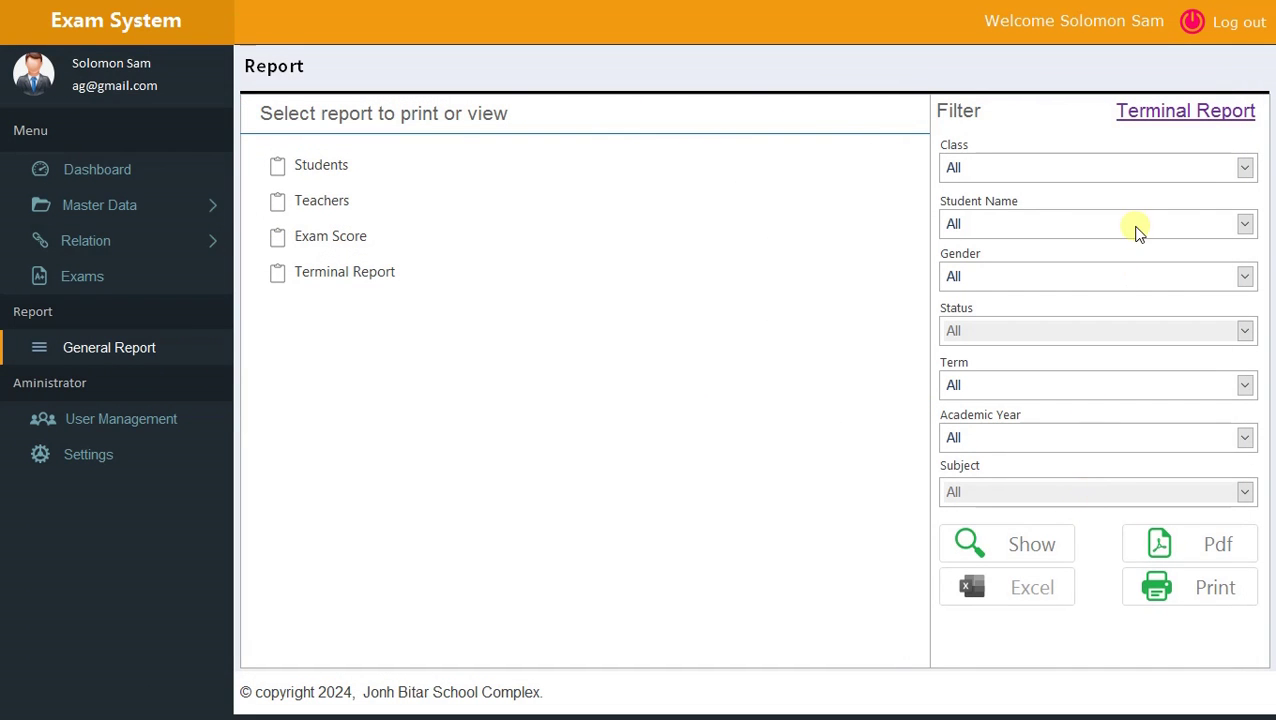
# Filter terminal reports to Basic 1 and dismiss the no-record message.
pyautogui.click(1255, 173)
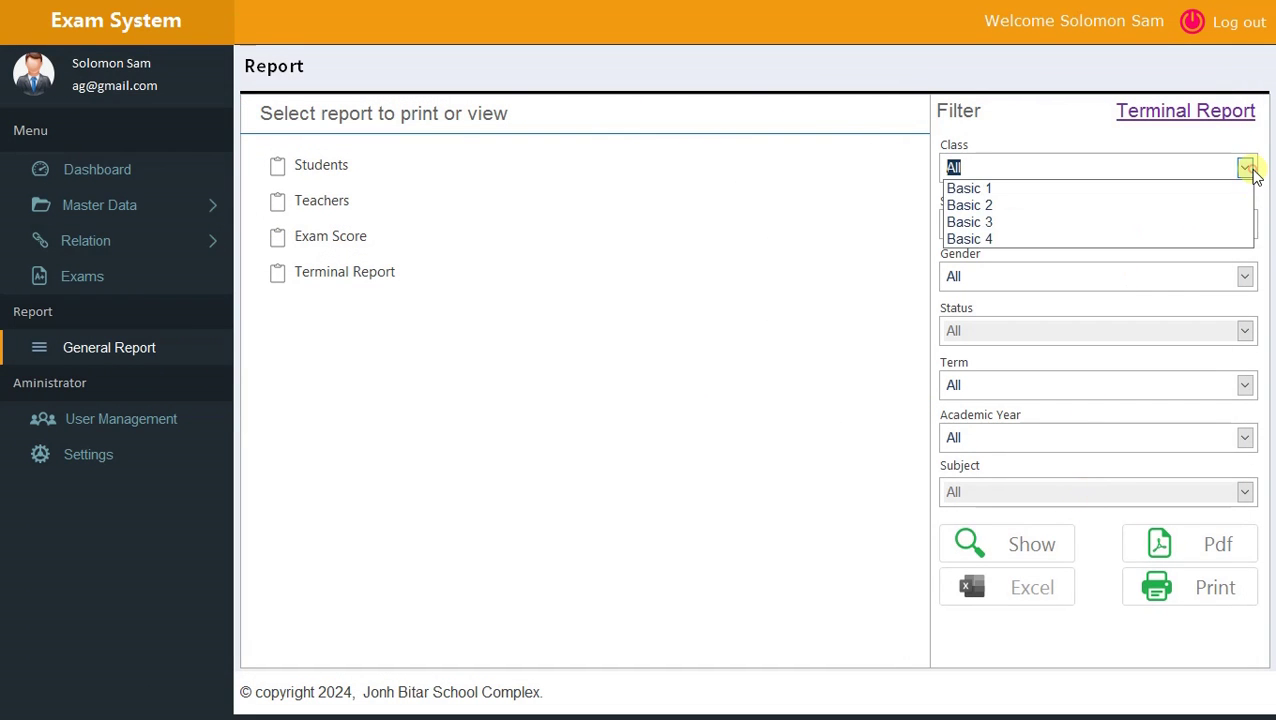
pyautogui.click(991, 192)
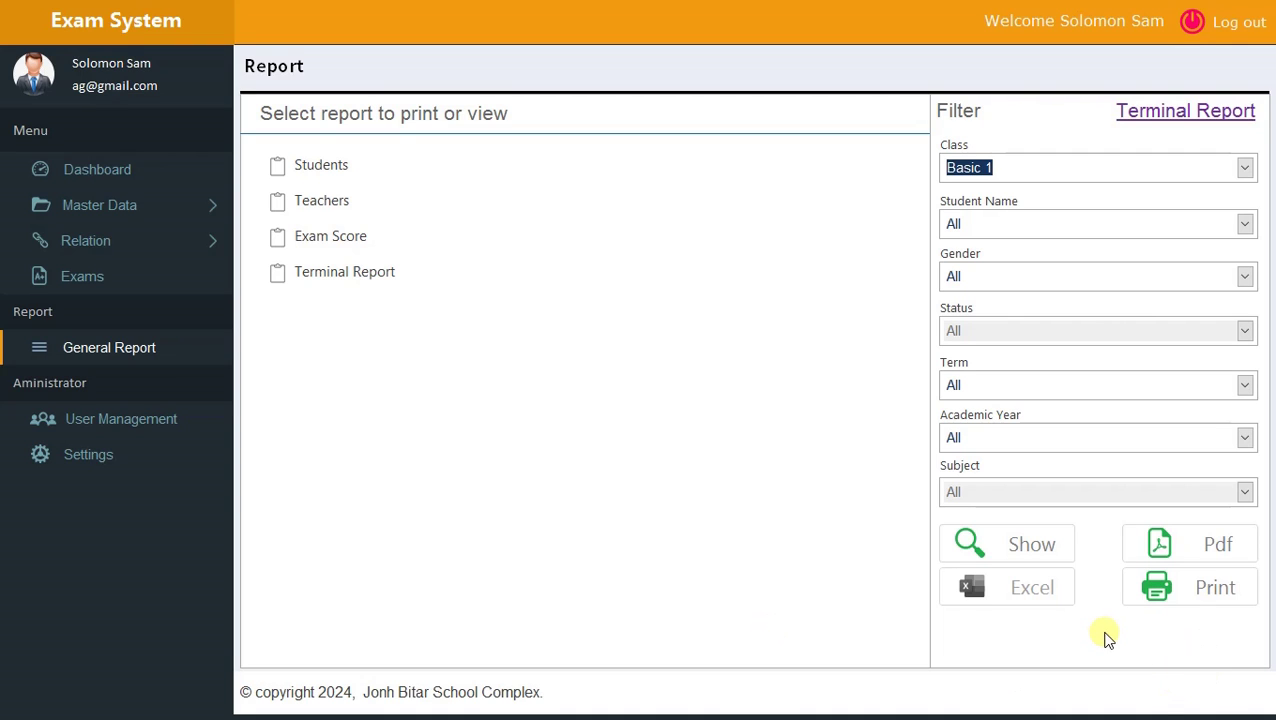
pyautogui.click(1029, 543)
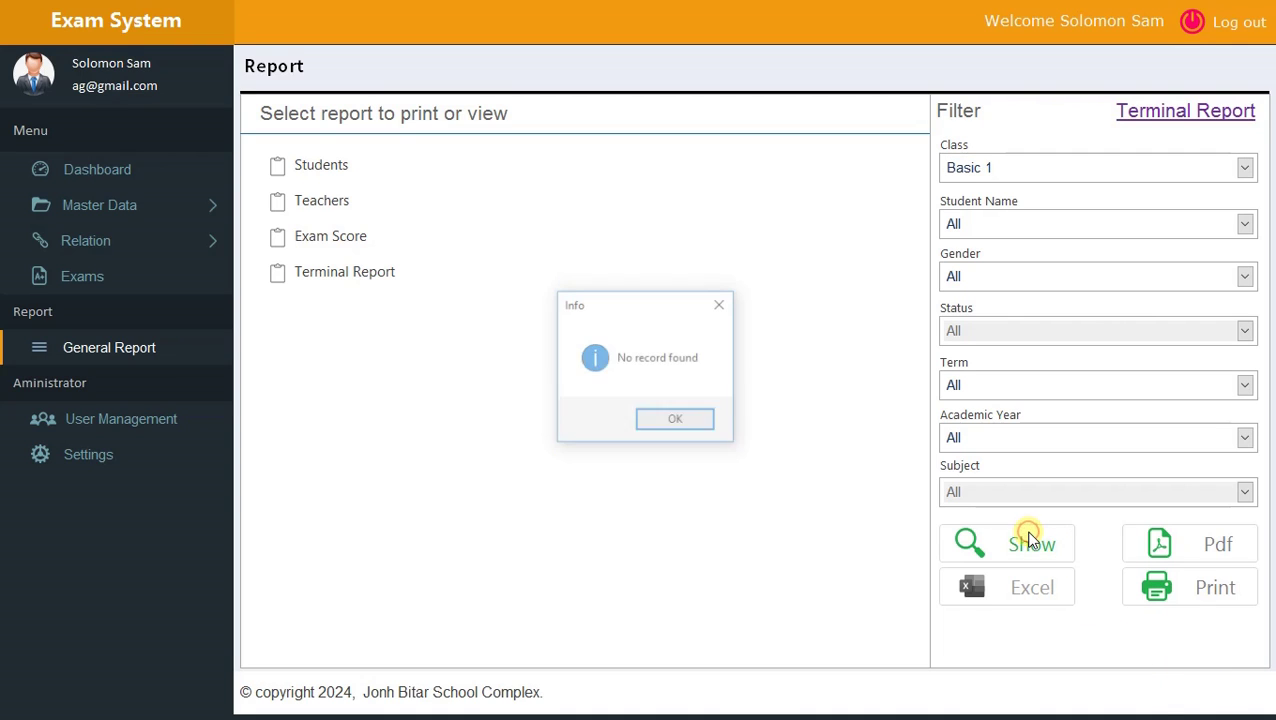
pyautogui.click(660, 420)
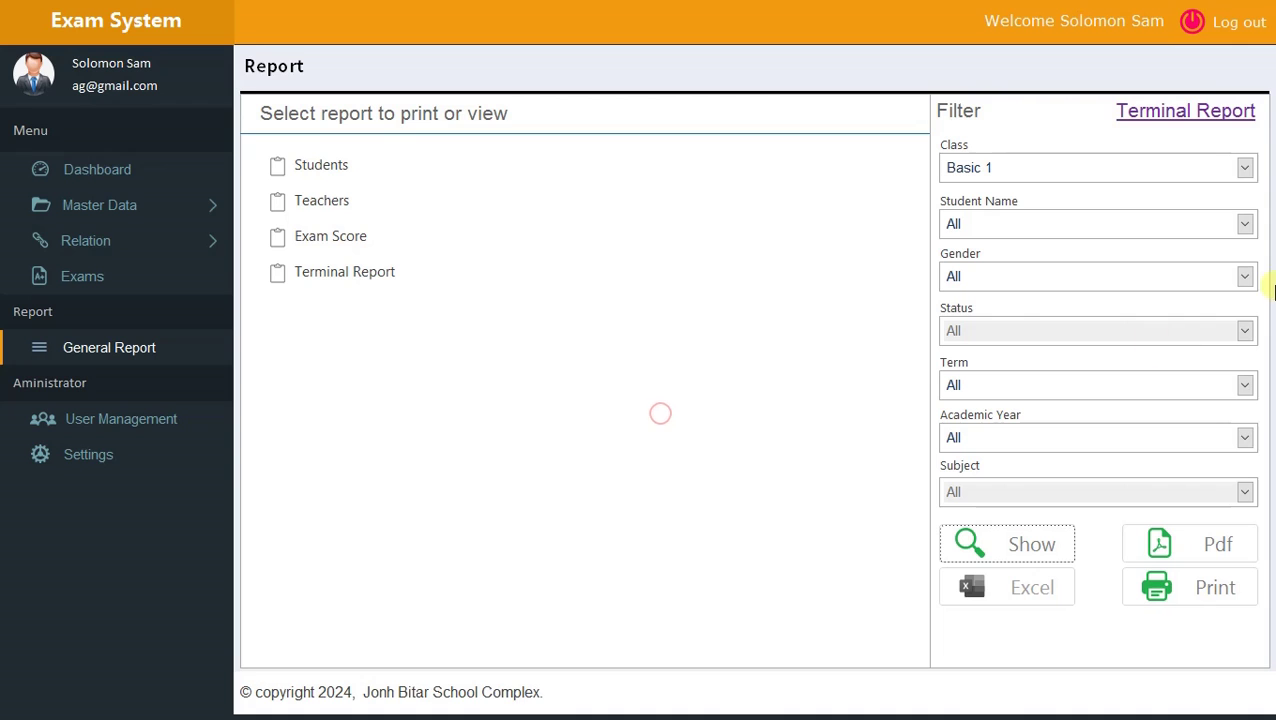
# Preview Basic 2 terminal reports to the last page (369, Pass), then reset filters to All.
pyautogui.click(1242, 168)
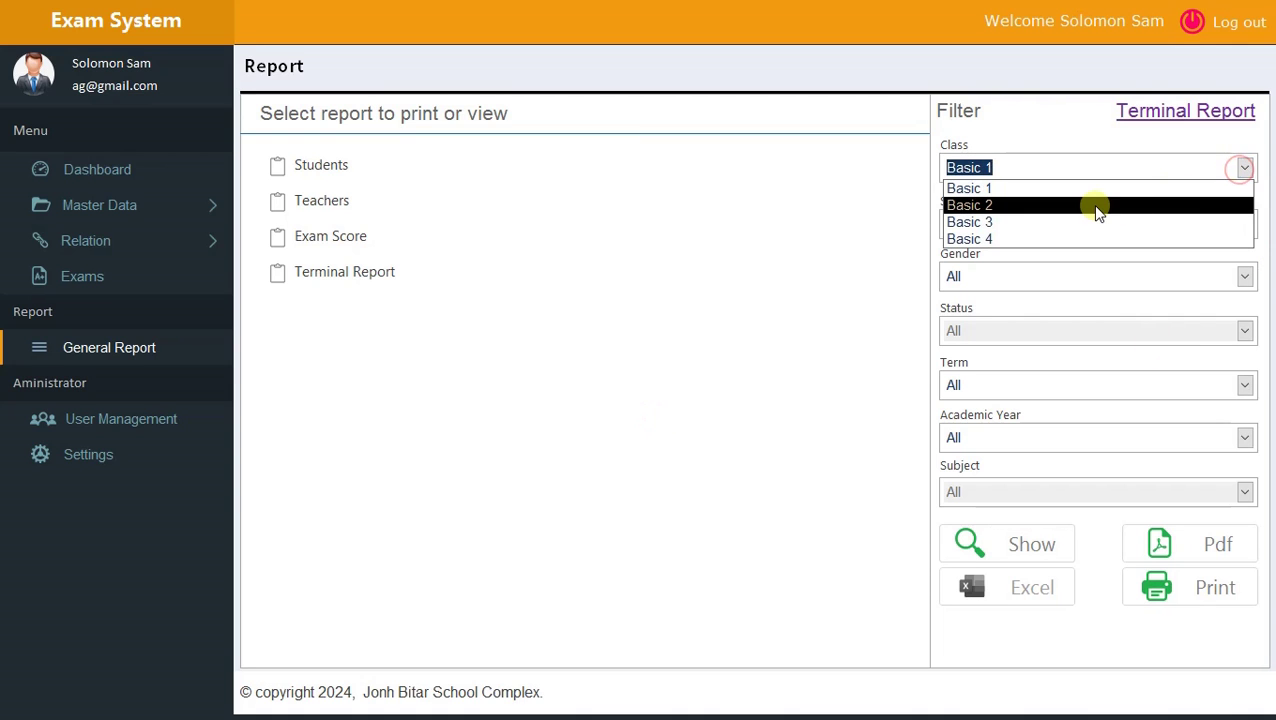
pyautogui.click(1038, 206)
pyautogui.click(1034, 546)
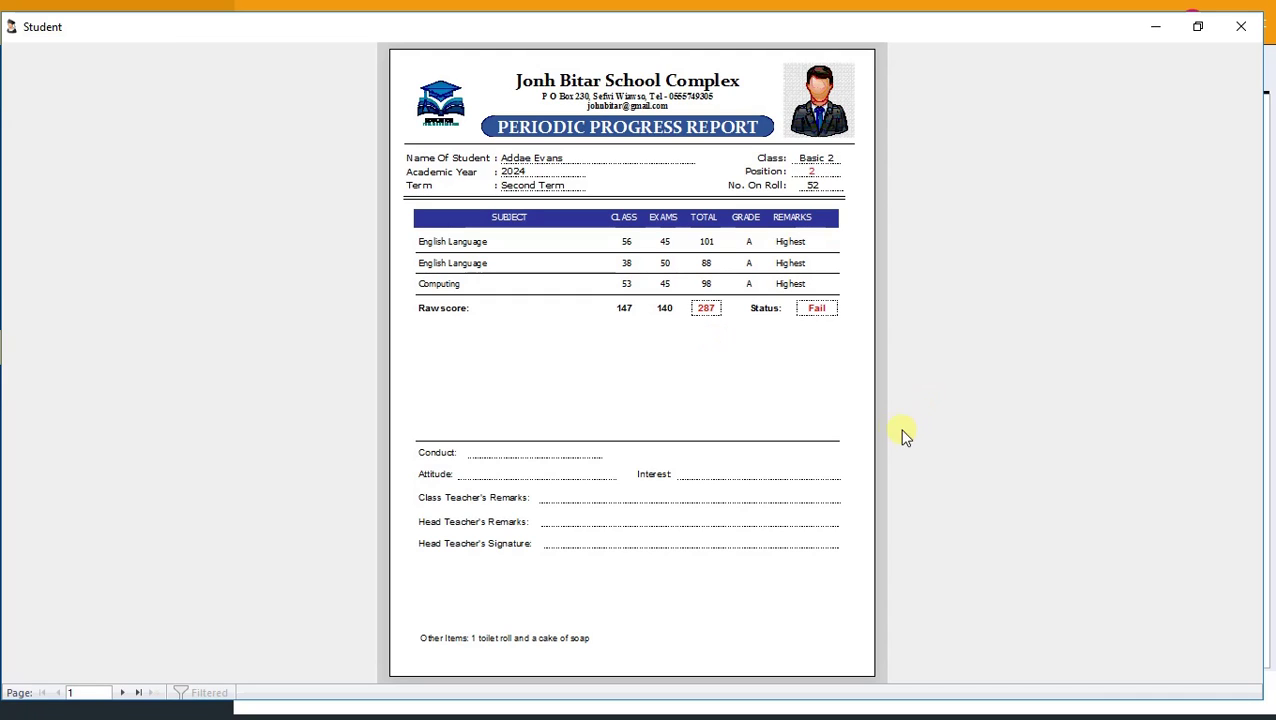
pyautogui.click(121, 693)
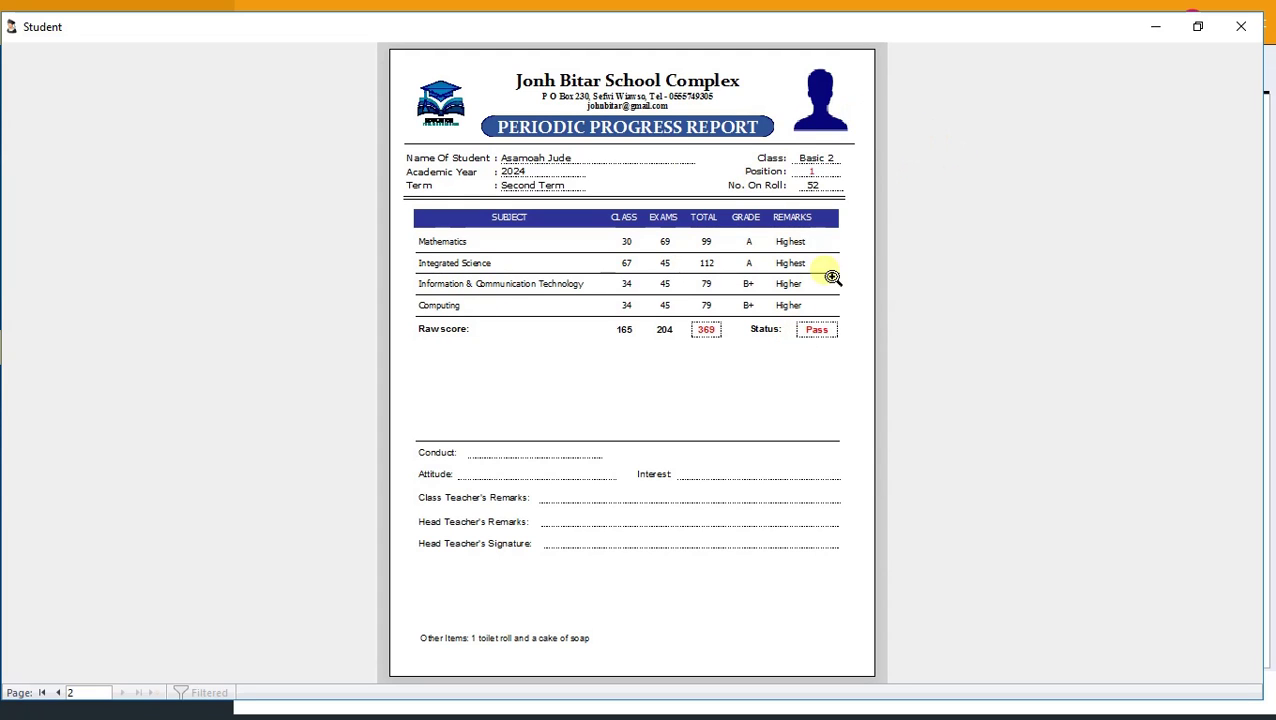
pyautogui.click(1239, 26)
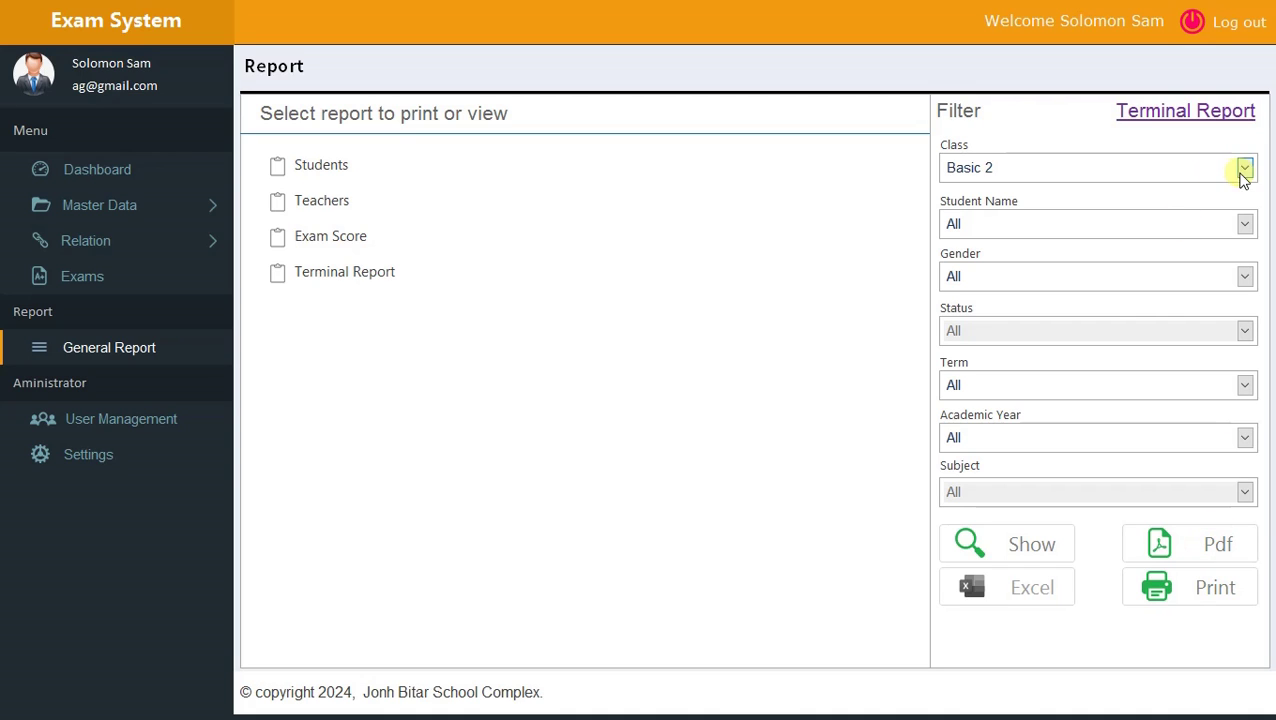
pyautogui.click(338, 276)
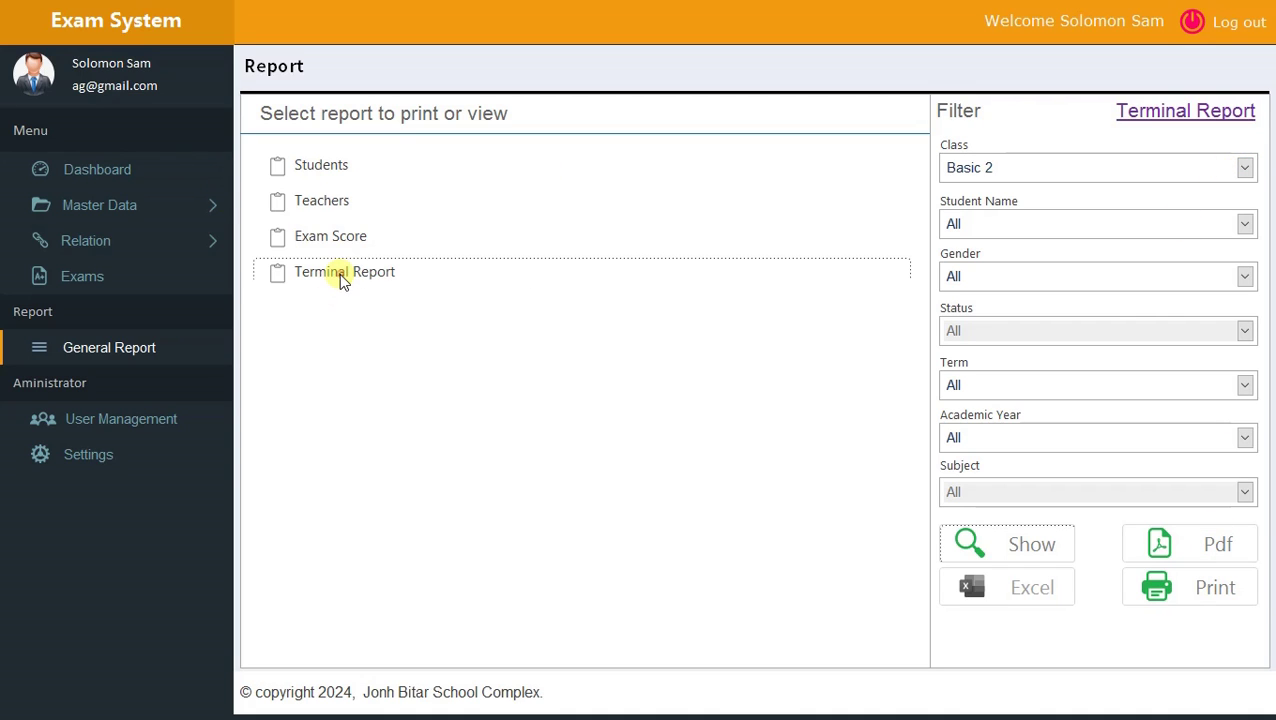
# Export the terminal report as Terminal Report.pdf into the Documents folder.
pyautogui.click(1203, 553)
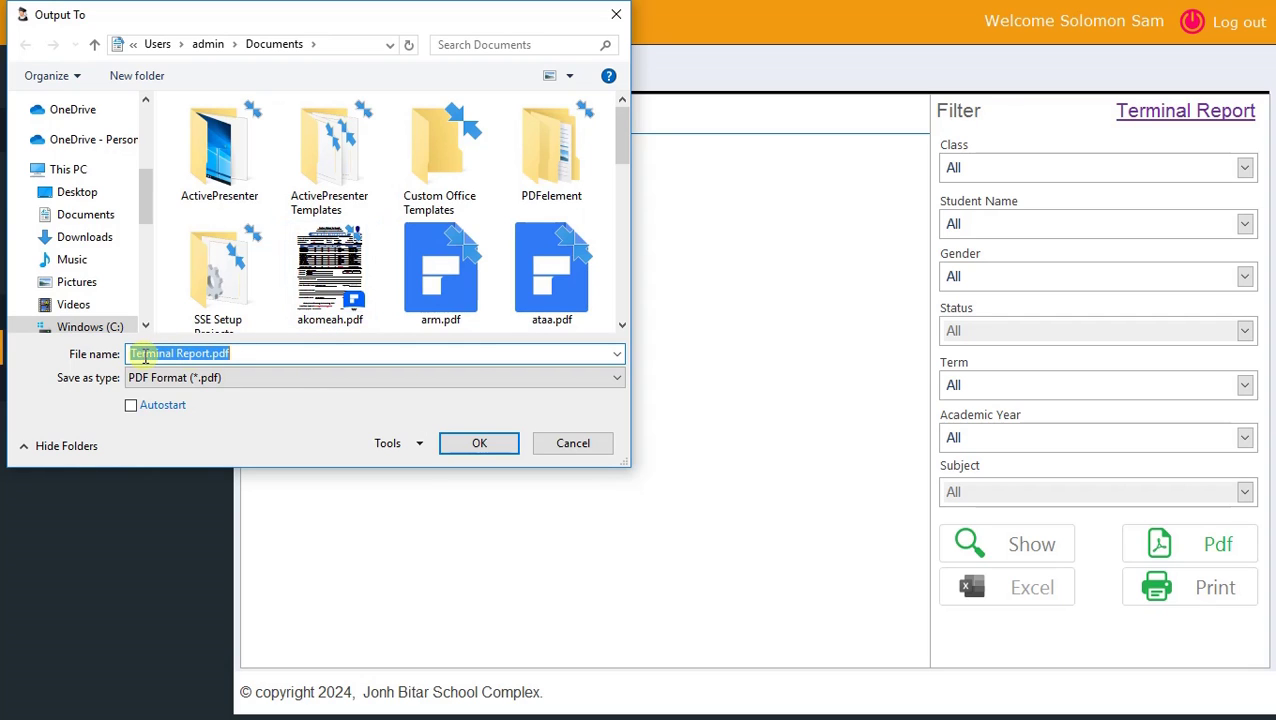
pyautogui.click(241, 353)
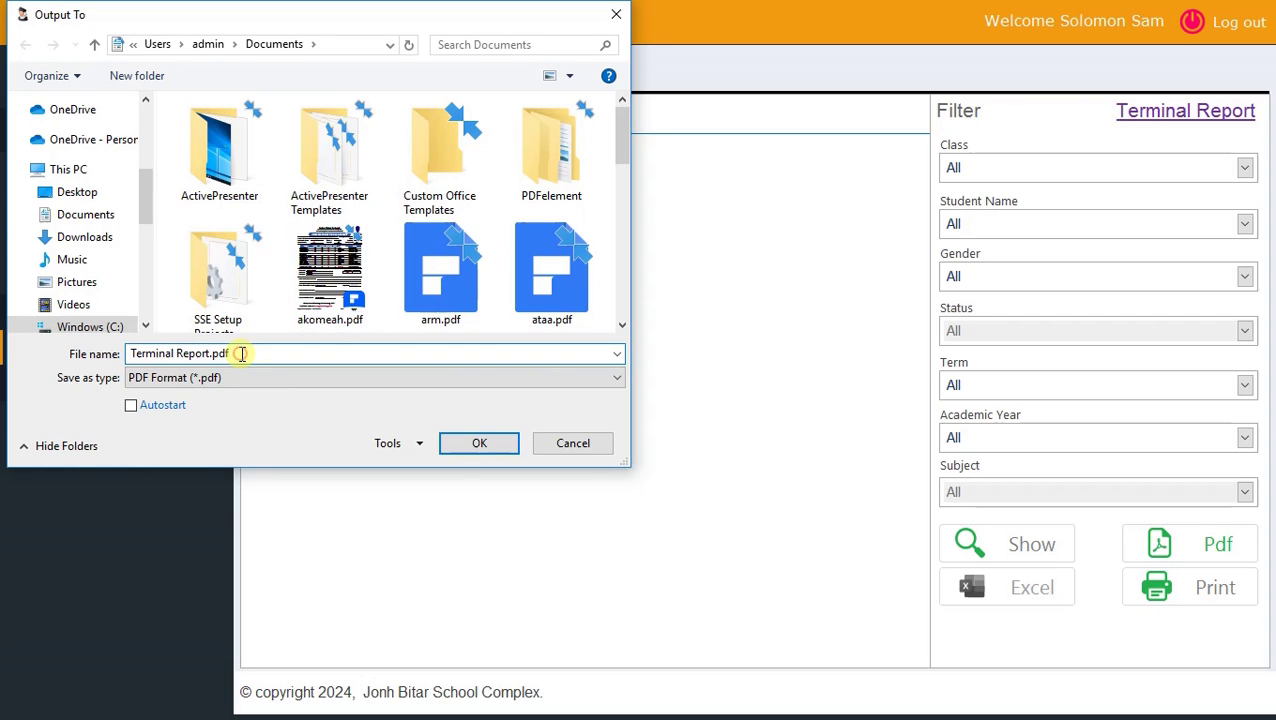
pyautogui.click(478, 447)
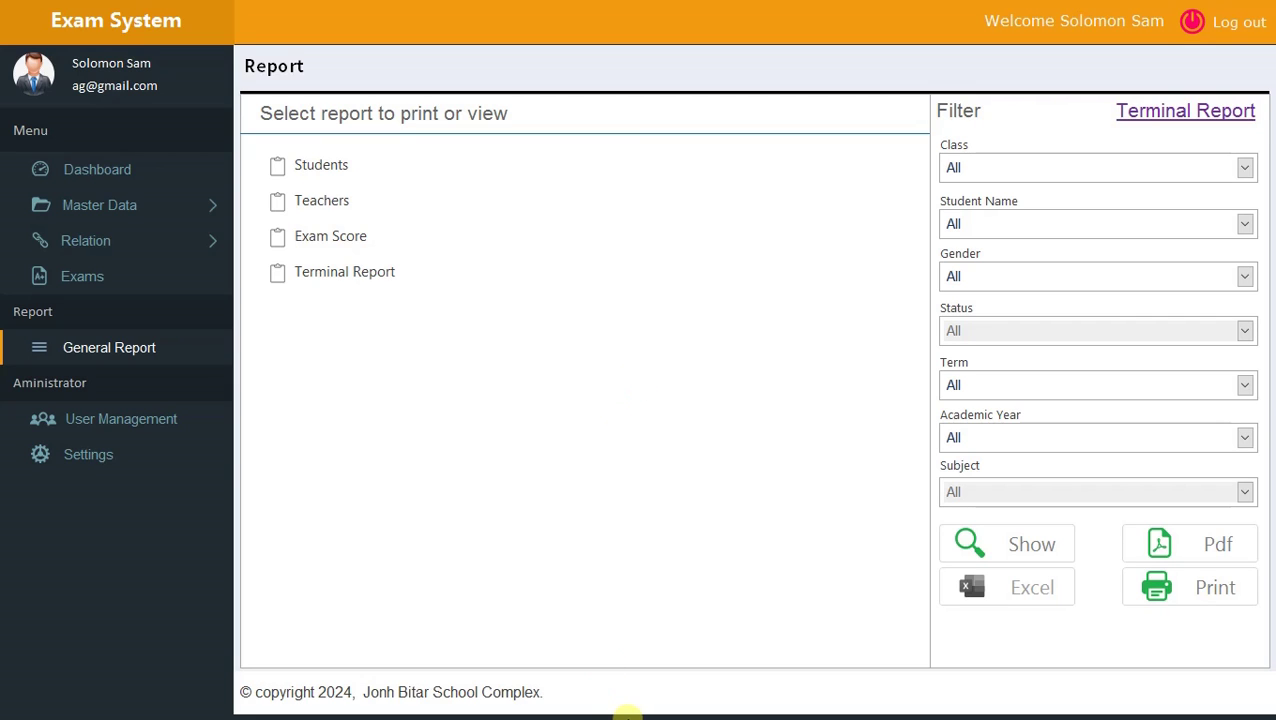
# Dismiss the Windows Start menu and open the User Management page listing two active users.
pyautogui.press('super')
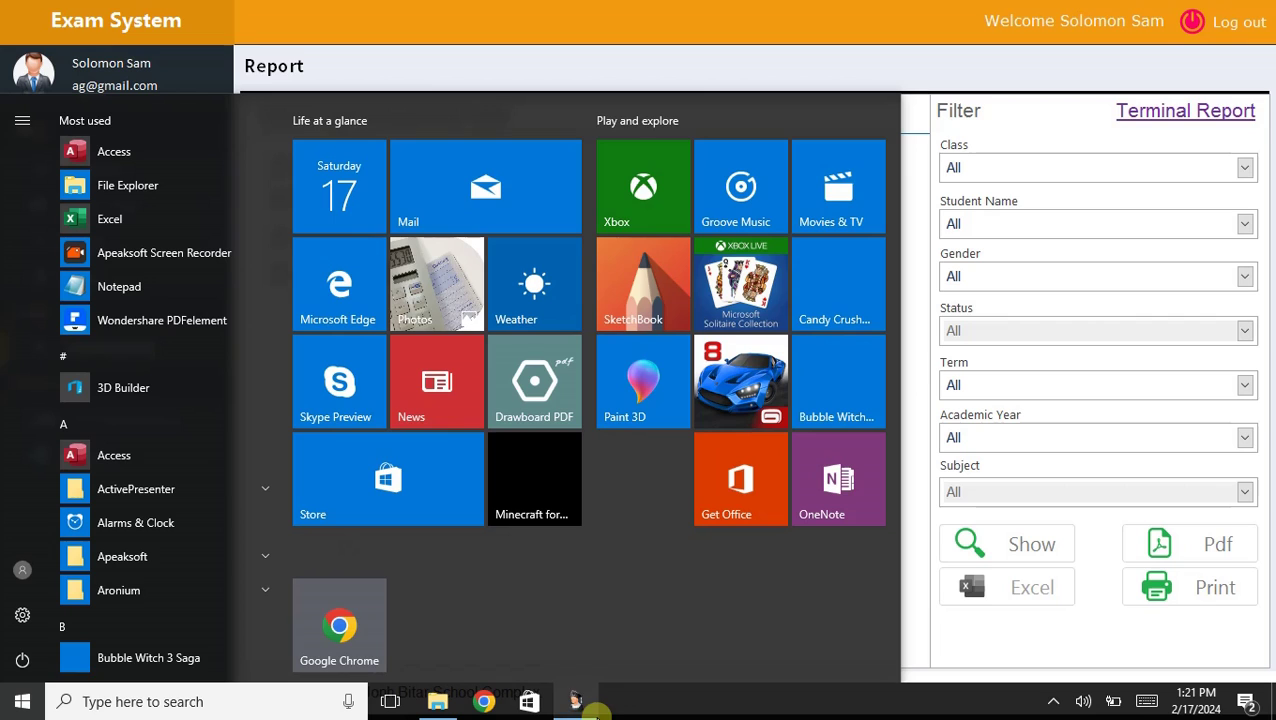
pyautogui.click(772, 8)
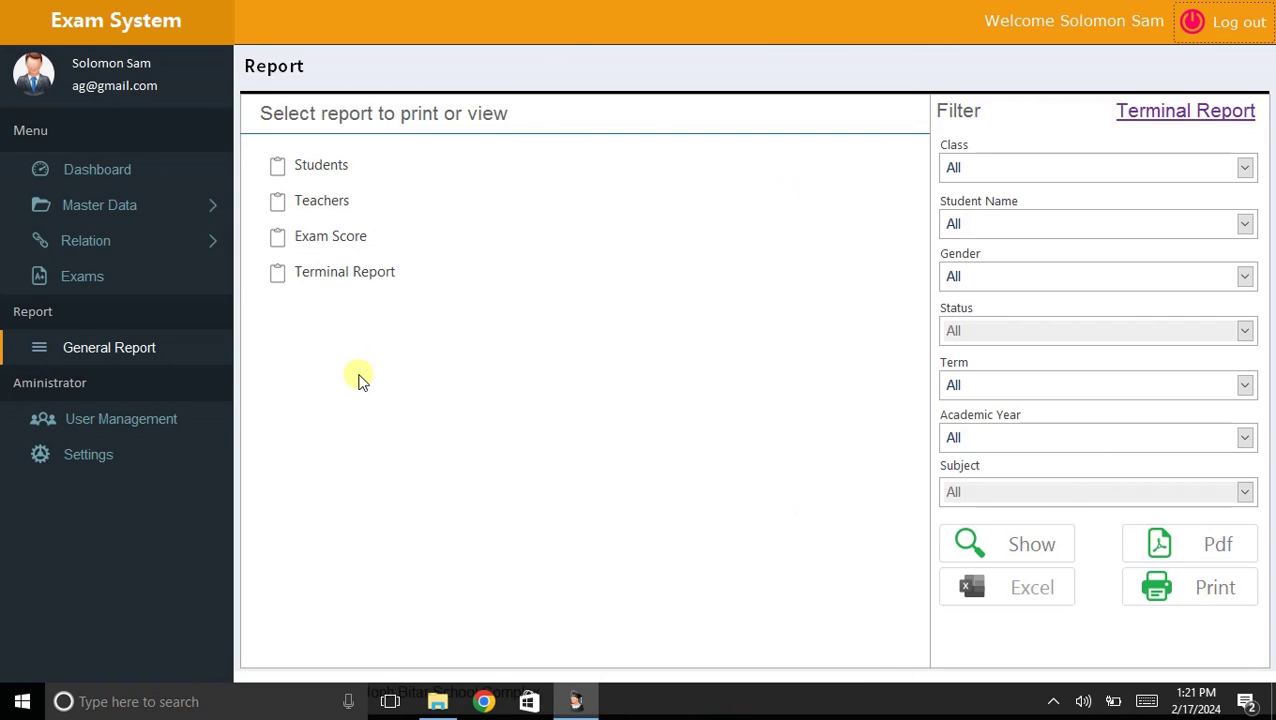
pyautogui.click(146, 418)
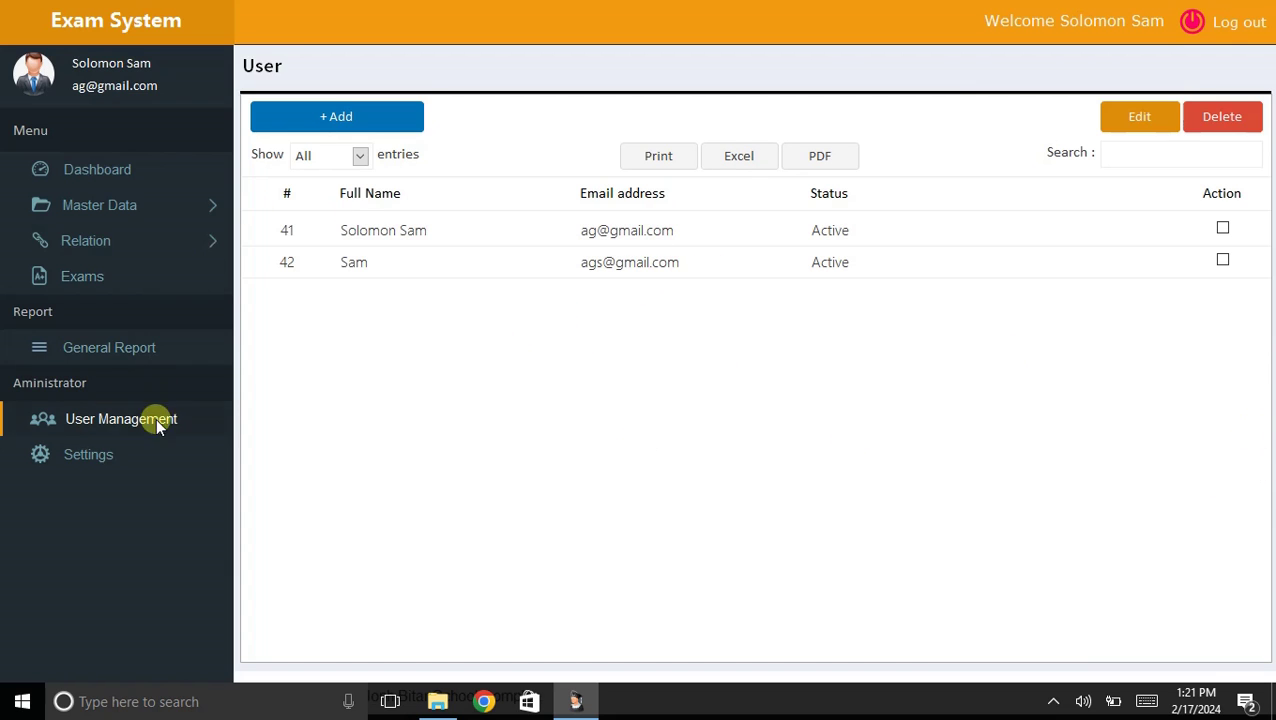
# View the institution Settings form, then return to the Dashboard showing 95 students and 12 subjects.
pyautogui.click(142, 458)
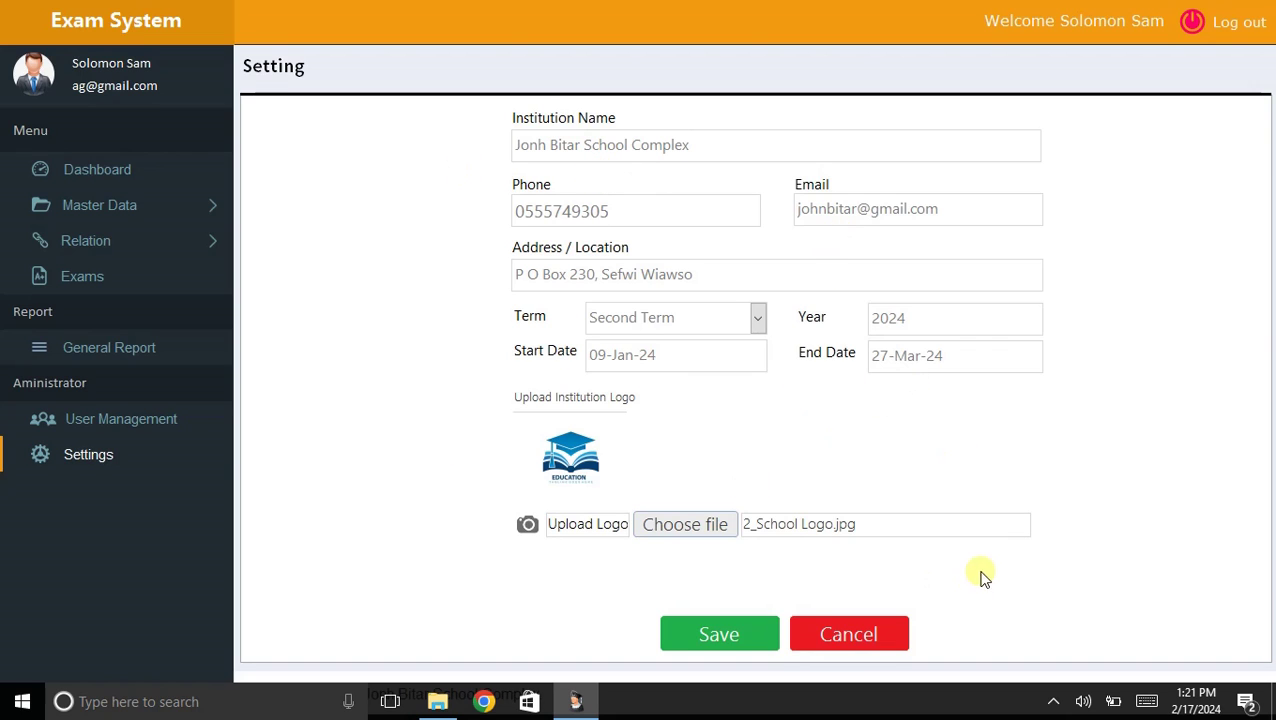
pyautogui.click(99, 171)
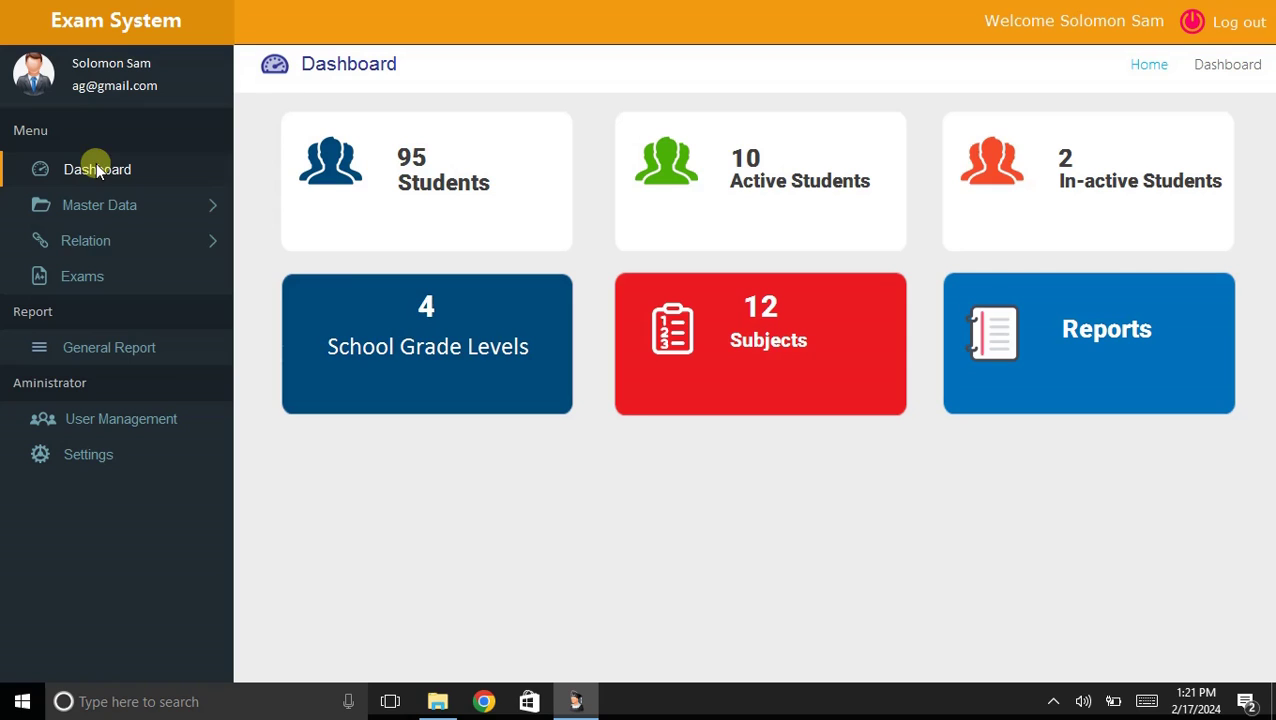